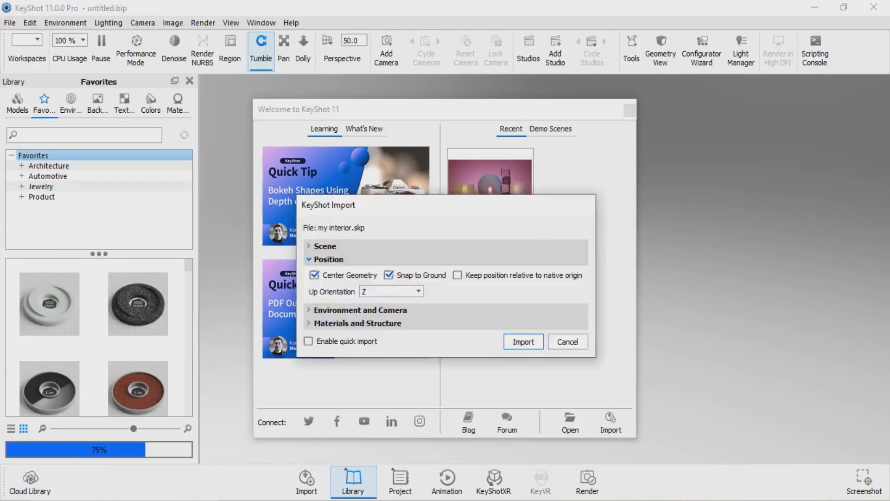
# Import my interior.skp with Center Geometry and Snap to Ground left on.
pyautogui.press('Return')
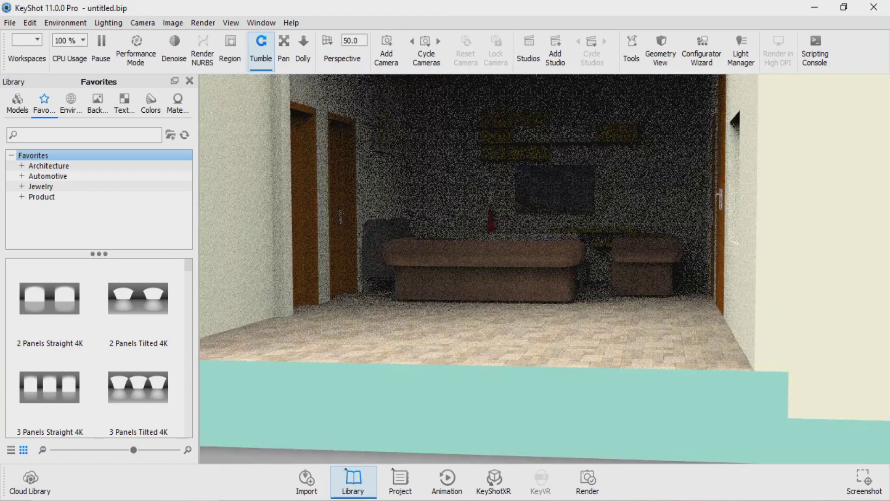
# Zoom the camera into the living room and show the Architecture favorites with area lights.
pyautogui.scroll(5, 544, 269)
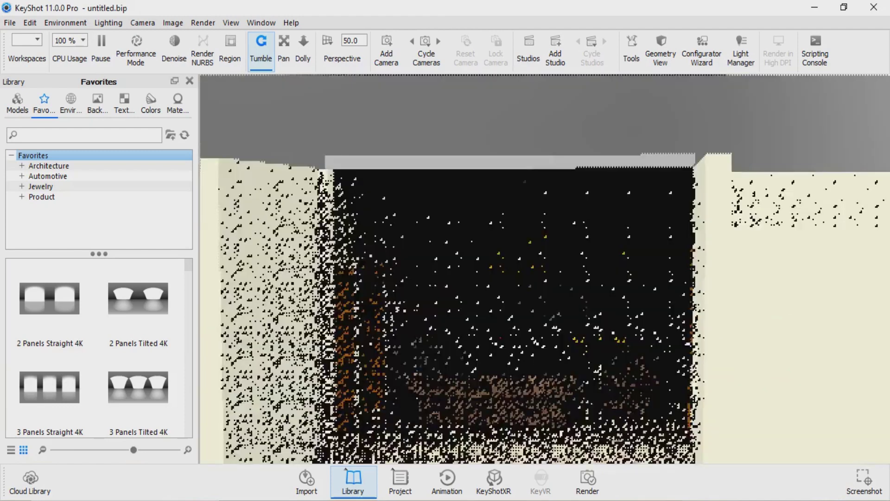
pyautogui.scroll(-5, 544, 269)
pyautogui.scroll(5, 544, 269)
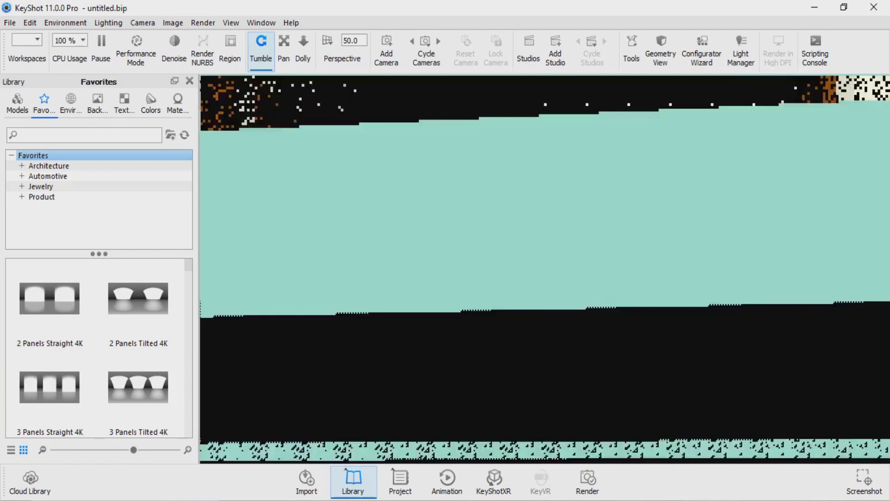
pyautogui.scroll(5, 545, 269)
pyautogui.scroll(3, 545, 269)
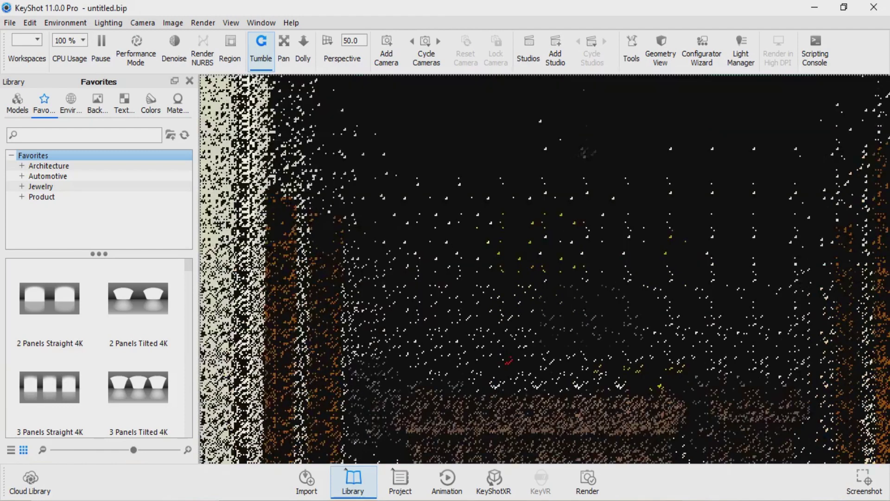
pyautogui.scroll(3, 544, 269)
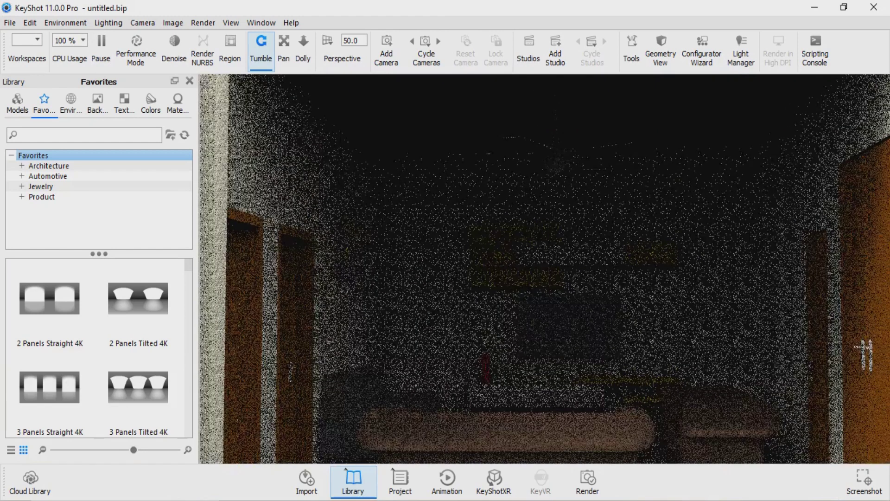
pyautogui.scroll(3, 545, 269)
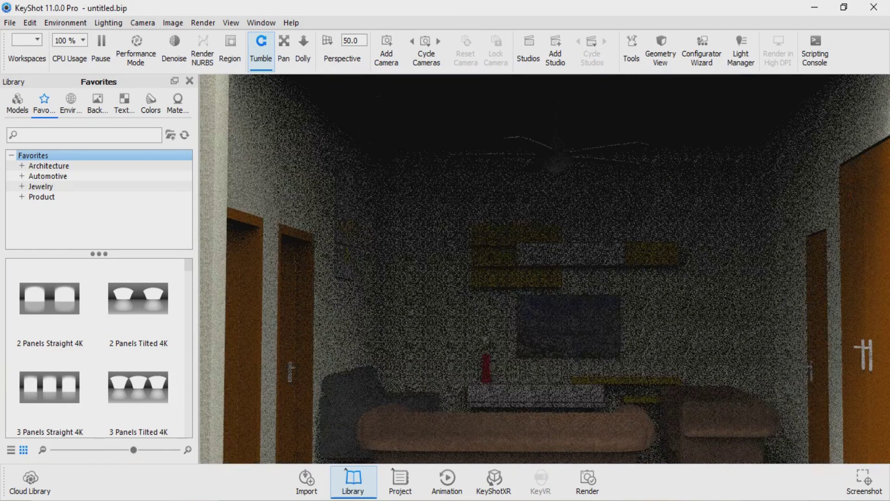
pyautogui.press('Down')
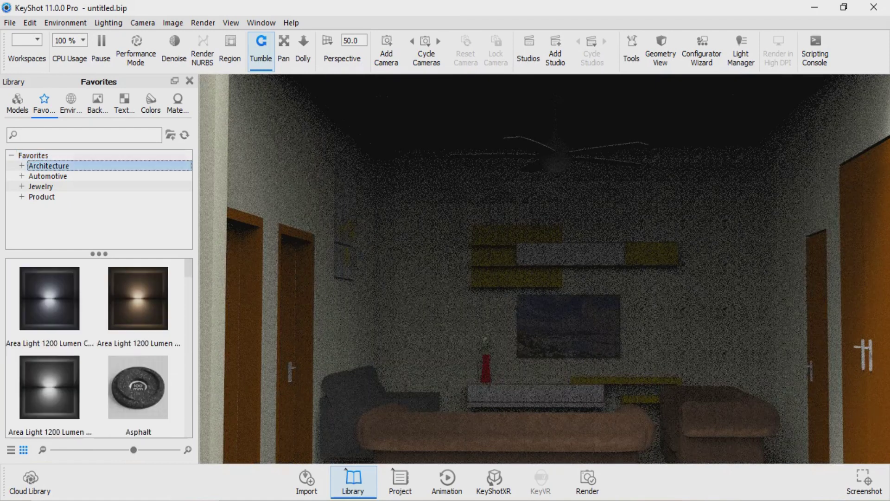
# Apply Area Light 1200 Lumen Cool to the ceiling downlights and open its material settings.
pyautogui.moveTo(49, 298); pyautogui.dragTo(510, 260)
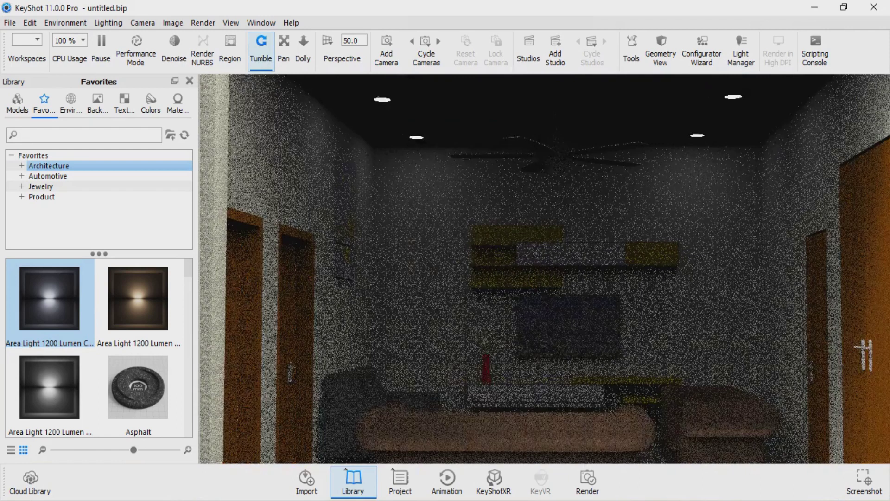
pyautogui.press('space')
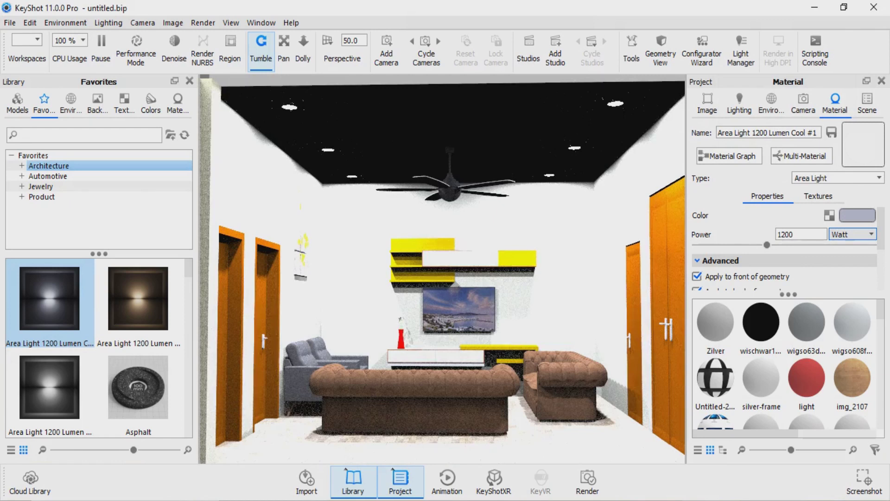
# Set the ceiling light power to 120 watts, then close KeyShot.
pyautogui.hotkey('shift', 'Tab')
pyautogui.press('BackSpace')
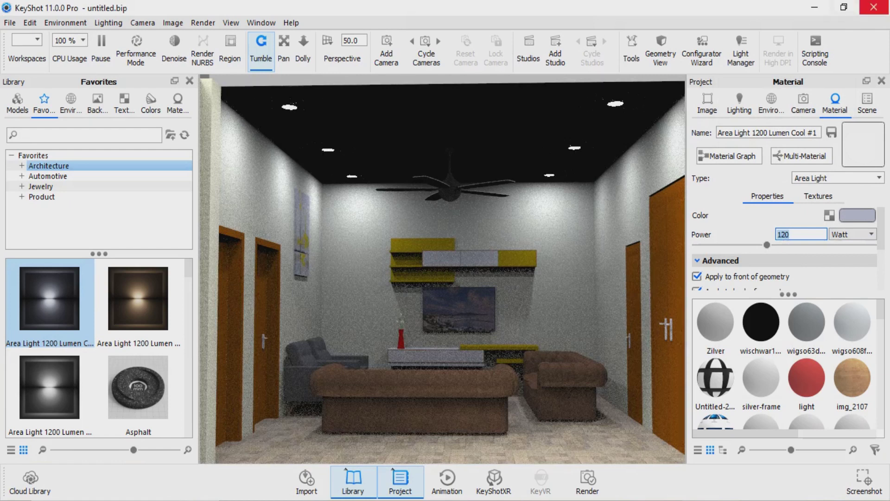
pyautogui.click(873, 7)
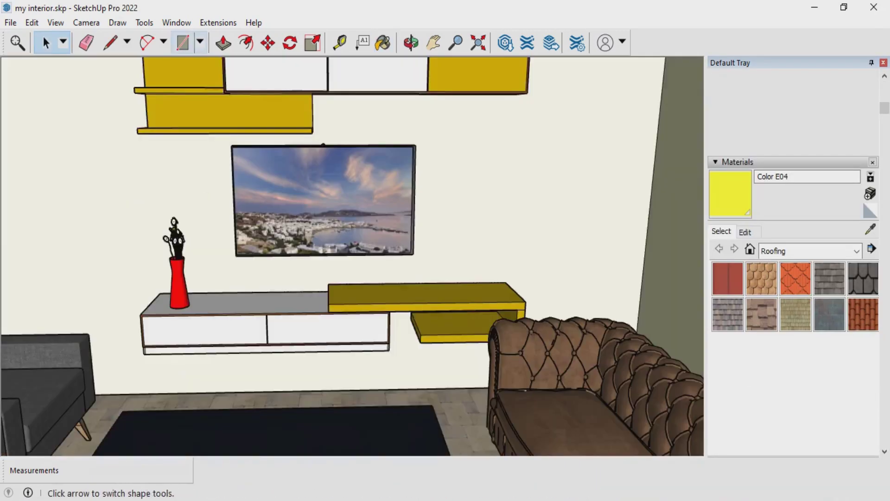
# Group the thin box and move it beneath the TV cabinet.
pyautogui.click(183, 43)
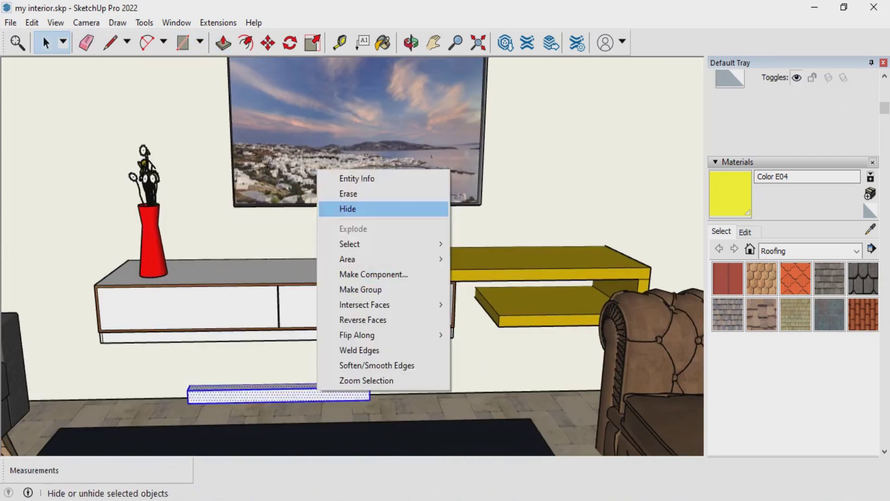
pyautogui.click(361, 289)
pyautogui.press('m')
pyautogui.moveTo(279, 394); pyautogui.dragTo(241, 360)
pyautogui.moveTo(352, 255); pyautogui.dragTo(417, 260, button='middle')
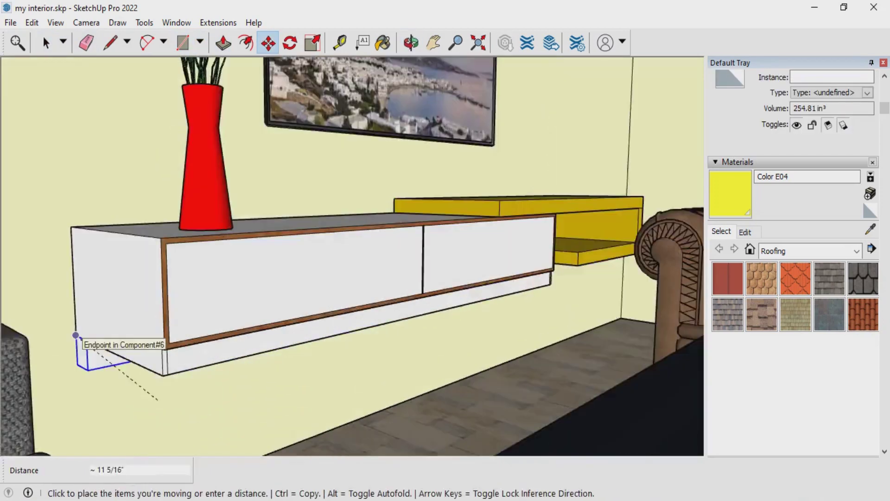
pyautogui.click(70, 357)
pyautogui.moveTo(325, 278); pyautogui.dragTo(352, 260, button='middle')
# Scale the strip to the cabinet's length, make it thinner, and paint it orange C05.
pyautogui.press('s')
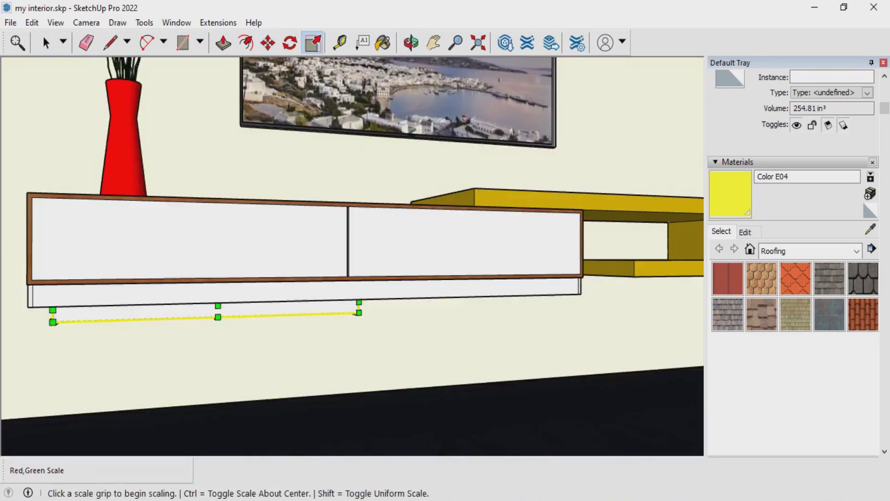
pyautogui.moveTo(359, 312)
pyautogui.mouseDown(button='middle')
pyautogui.moveTo(359, 278)
pyautogui.moveTo(371, 308)
pyautogui.mouseUp(button='middle')
pyautogui.click(372, 308)
pyautogui.click(563, 312)
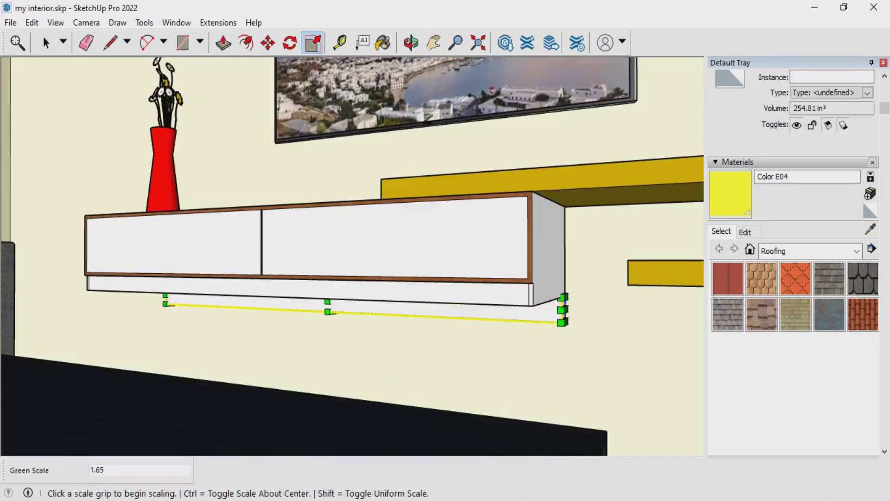
pyautogui.scroll(3, 329, 304)
pyautogui.click(250, 288)
pyautogui.click(250, 279)
pyautogui.moveTo(250, 278); pyautogui.dragTo(279, 241, button='middle')
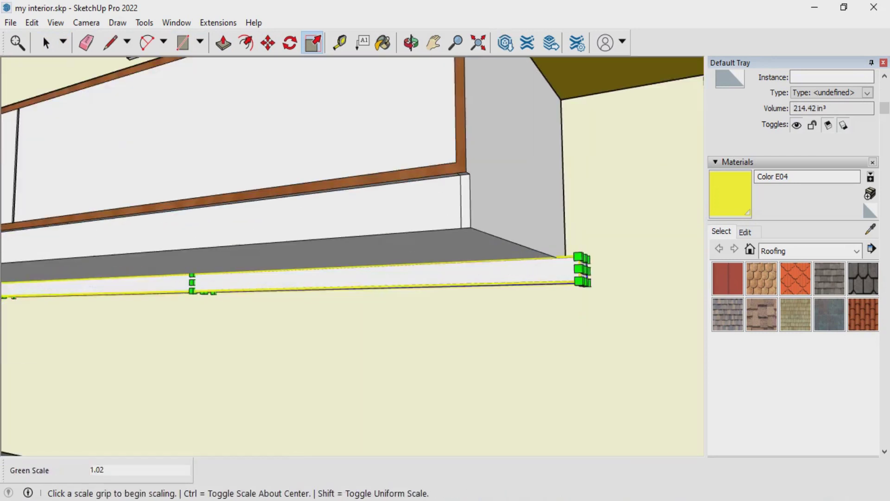
pyautogui.press('space')
pyautogui.press('b')
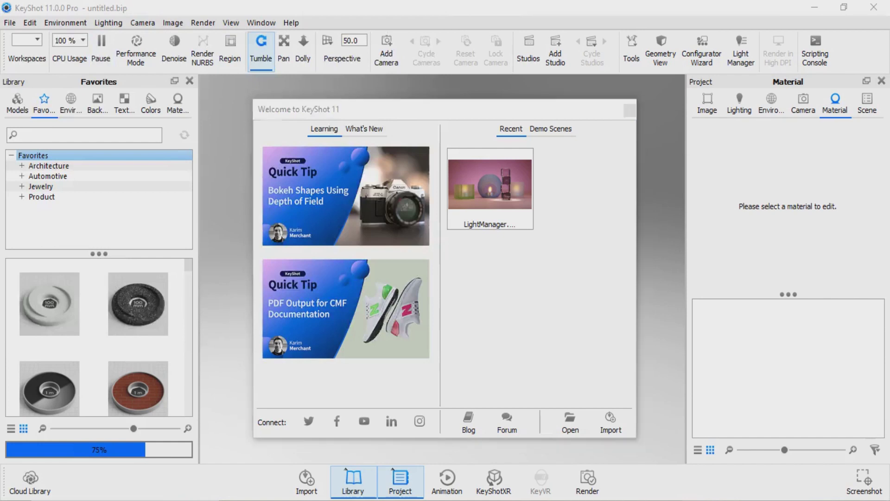
# Import the updated my interior.skp with the default import options.
pyautogui.click(160, 188)
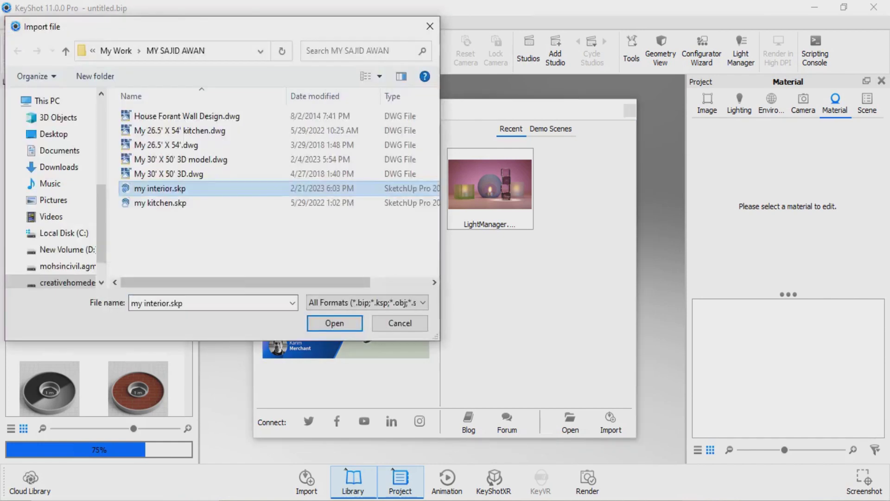
pyautogui.press('Return')
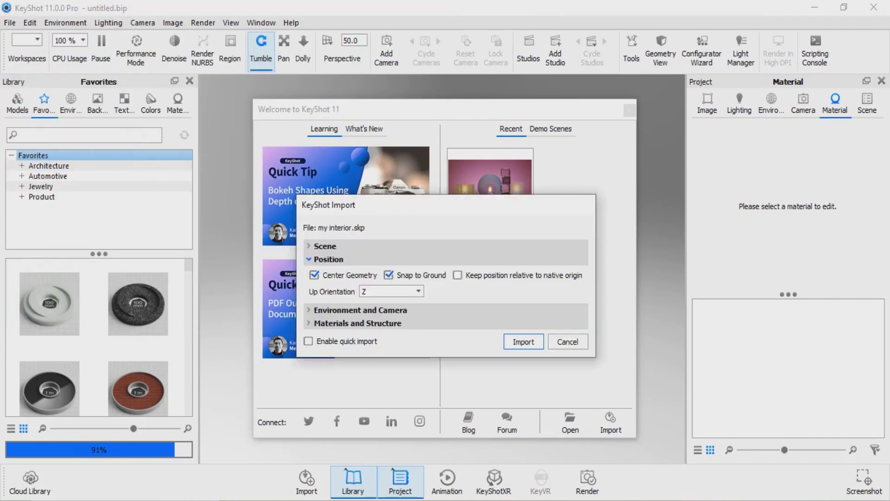
pyautogui.press('Return')
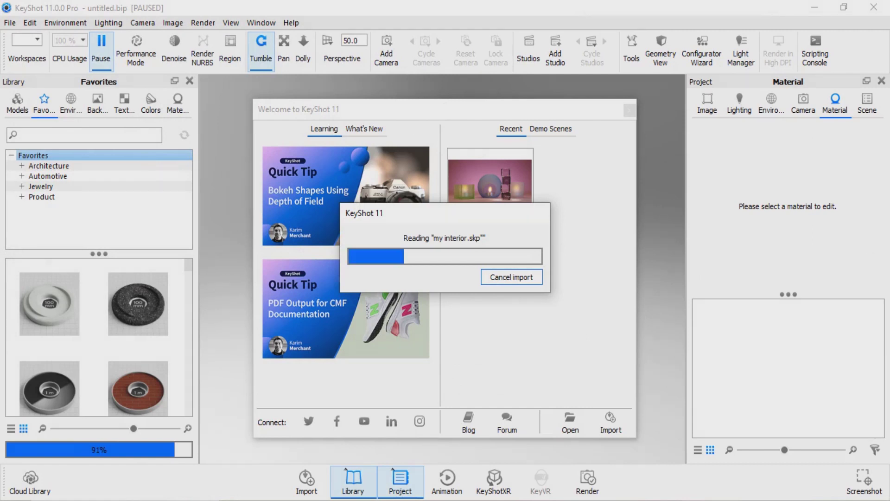
# Dolly into the room and show the Architecture favorites.
pyautogui.scroll(3, 446, 106)
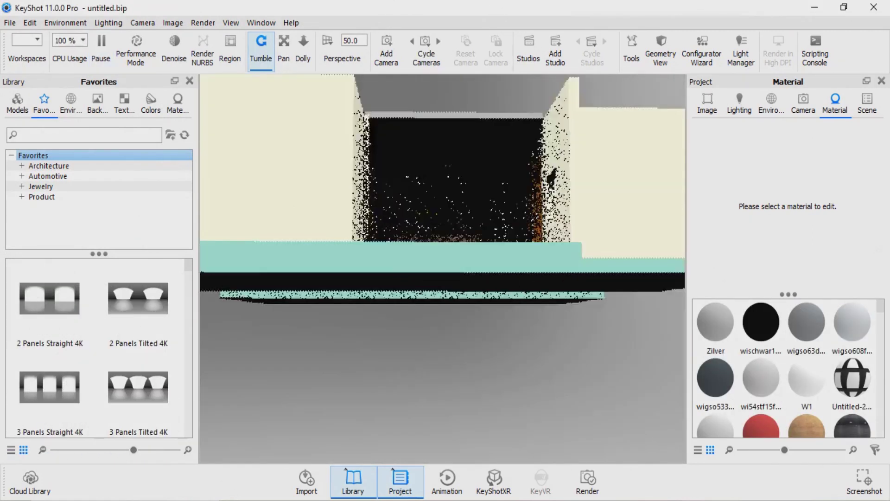
pyautogui.scroll(-2, 443, 196)
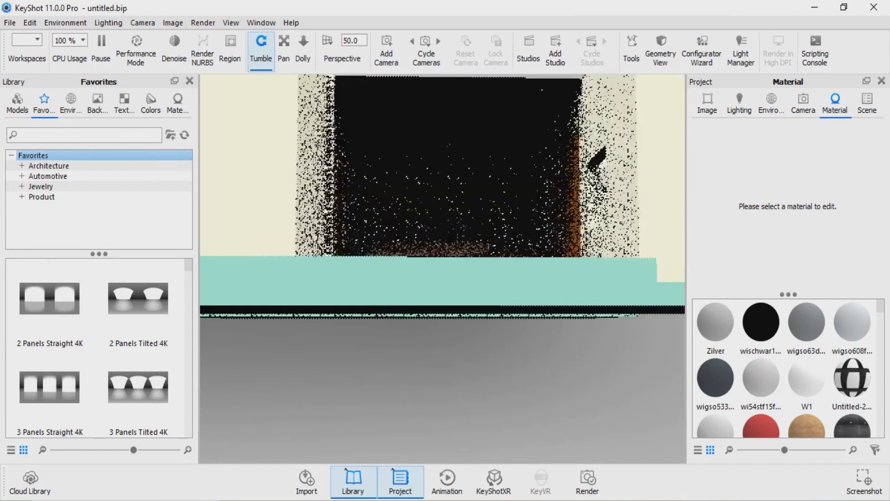
pyautogui.scroll(2, 442, 269)
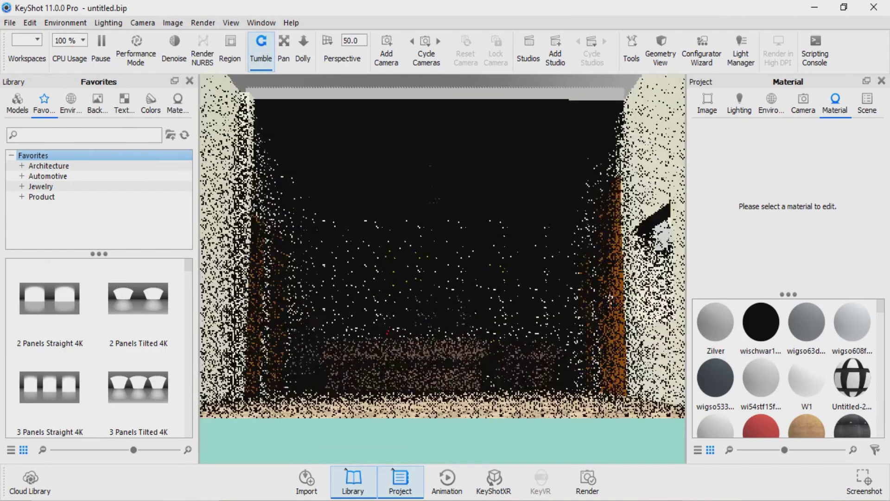
pyautogui.scroll(1, 442, 269)
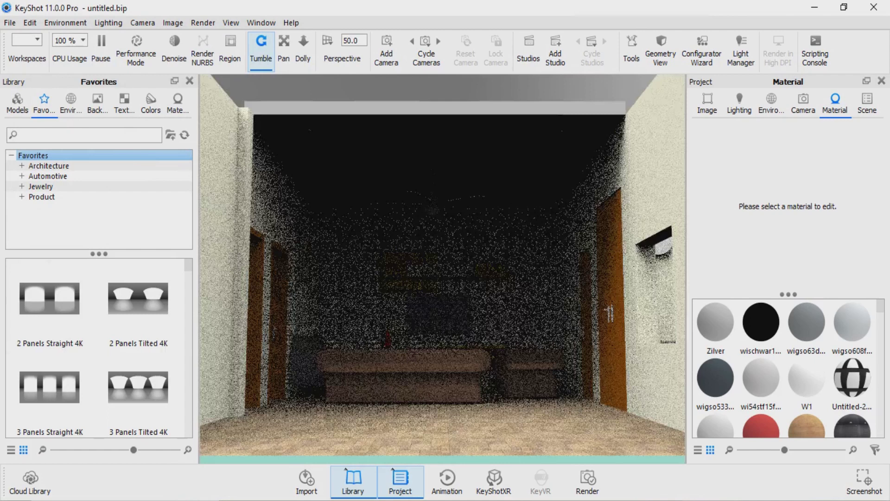
pyautogui.press('Down')
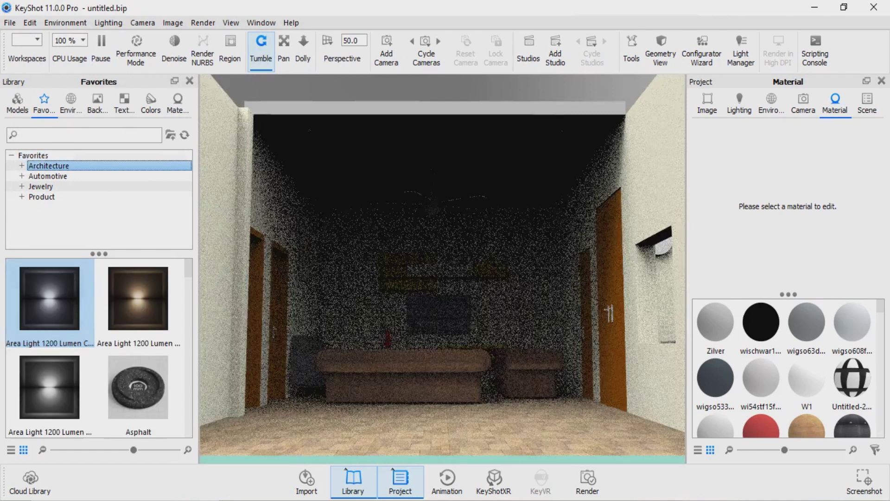
# Apply Area Light 1200 Lumen Cool to the ceiling downlights.
pyautogui.press('Tab')
pyautogui.moveTo(49, 298); pyautogui.dragTo(442, 269)
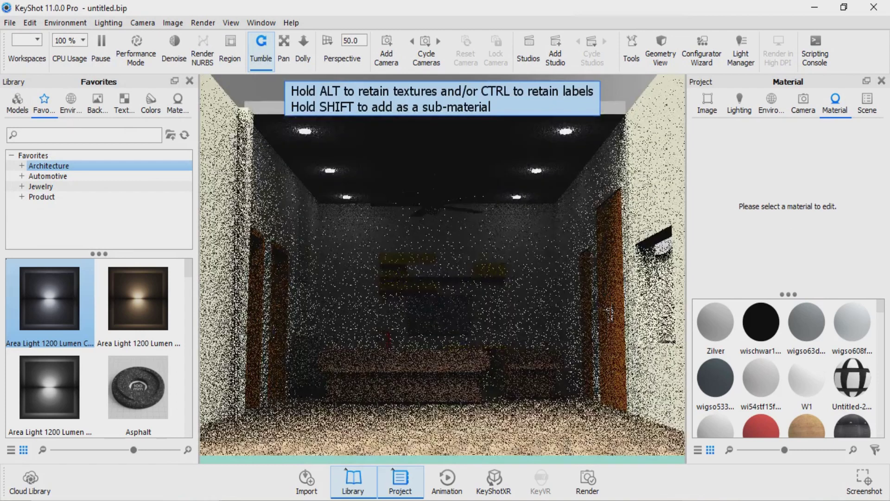
pyautogui.moveTo(443, 268); pyautogui.dragTo(443, 268)
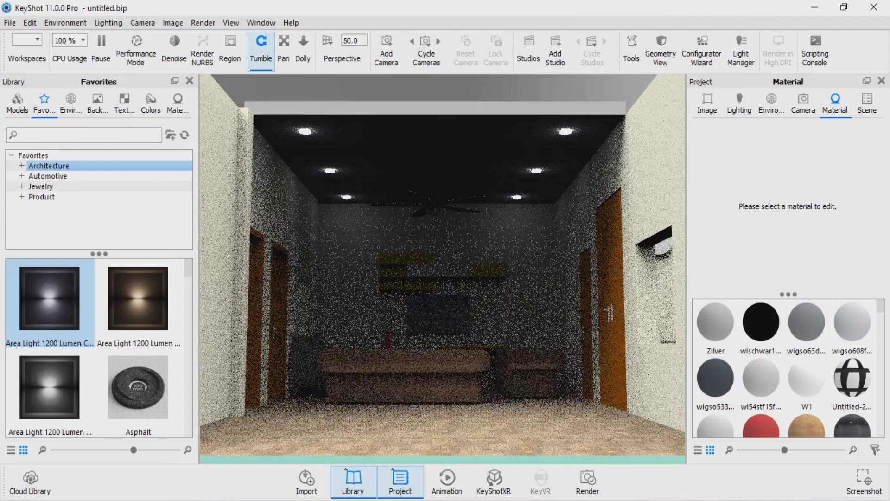
# Switch the cool light's power unit to watts and set it to 800 W.
pyautogui.rightClick(304, 375)
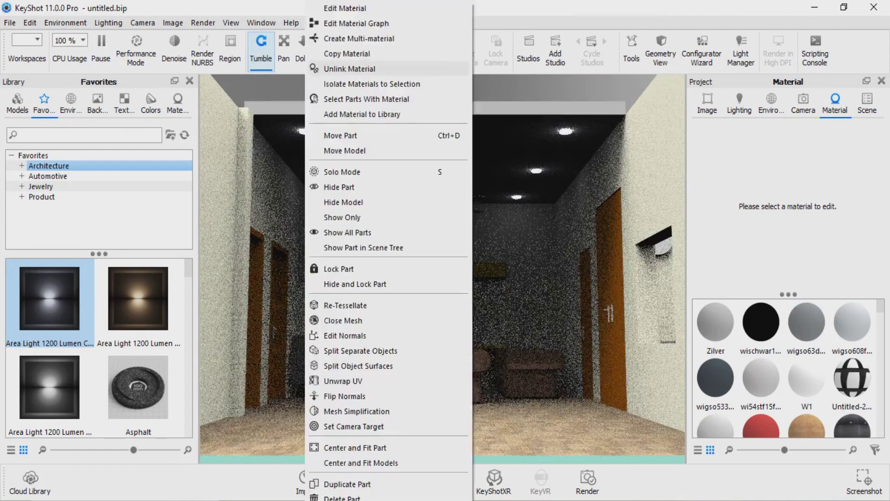
pyautogui.click(345, 151)
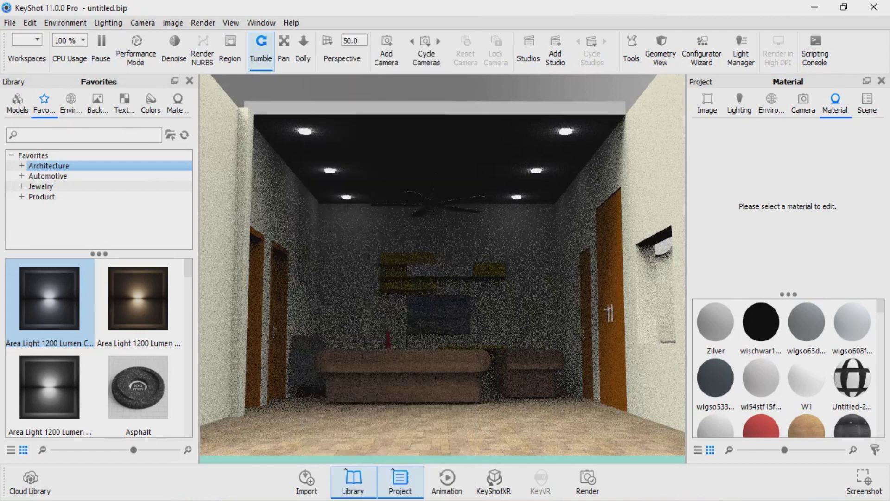
pyautogui.press('Up')
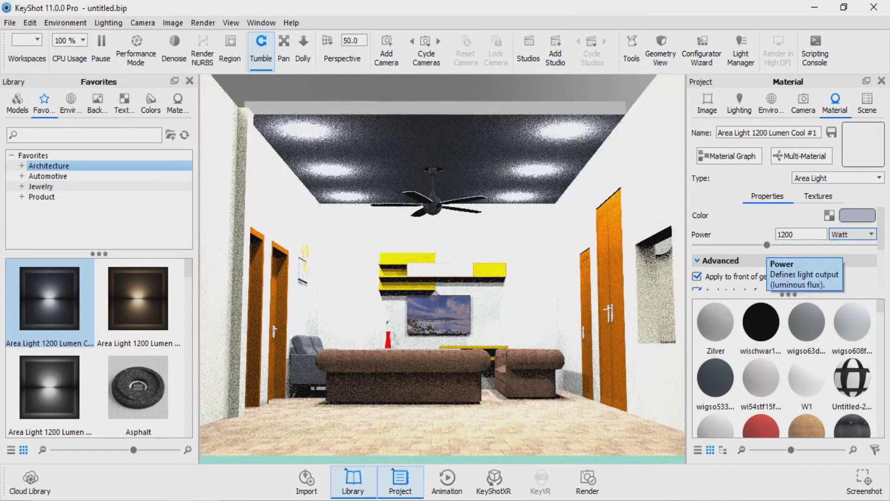
pyautogui.click(802, 234)
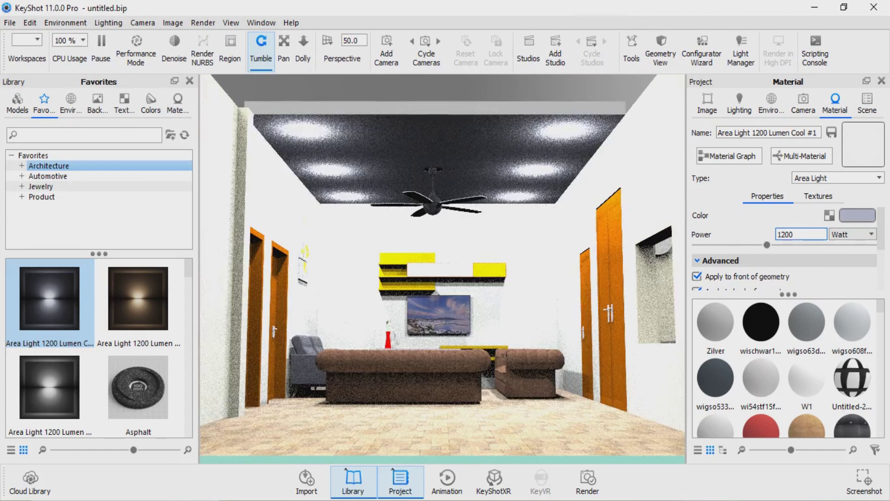
pyautogui.write('1')
pyautogui.press('BackSpace')
pyautogui.write('300')
pyautogui.press('Return')
pyautogui.write('800')
pyautogui.press('Return')
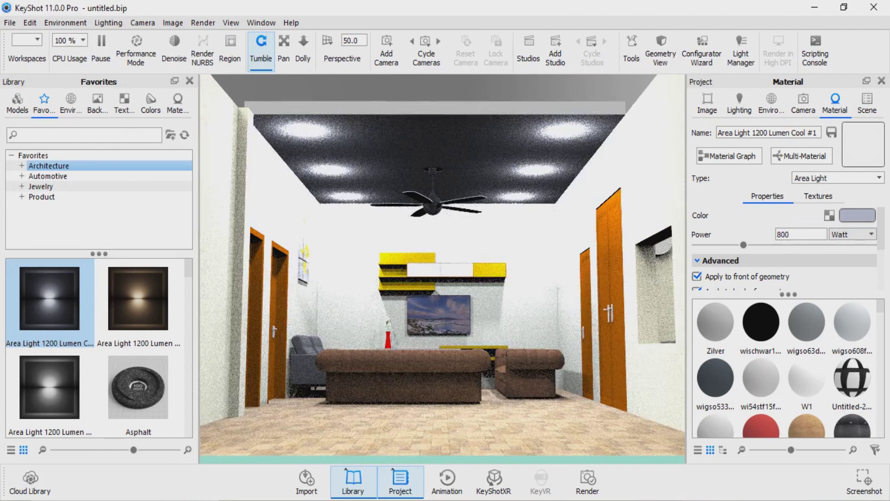
# Drag the Area Light 1200 Lumen Warm material from Favorites into the scene.
pyautogui.scroll(3, 442, 269)
pyautogui.scroll(3, 443, 269)
pyautogui.scroll(3, 442, 269)
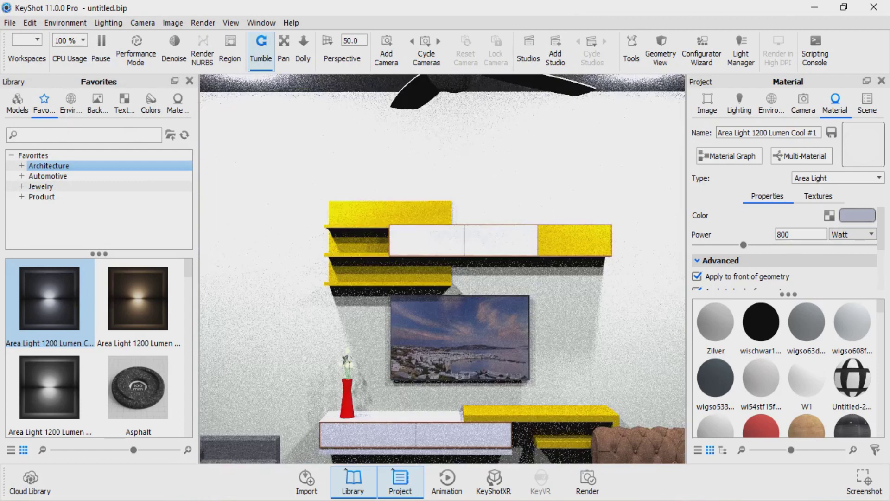
pyautogui.scroll(-5, 442, 269)
pyautogui.moveTo(138, 298); pyautogui.dragTo(678, 459)
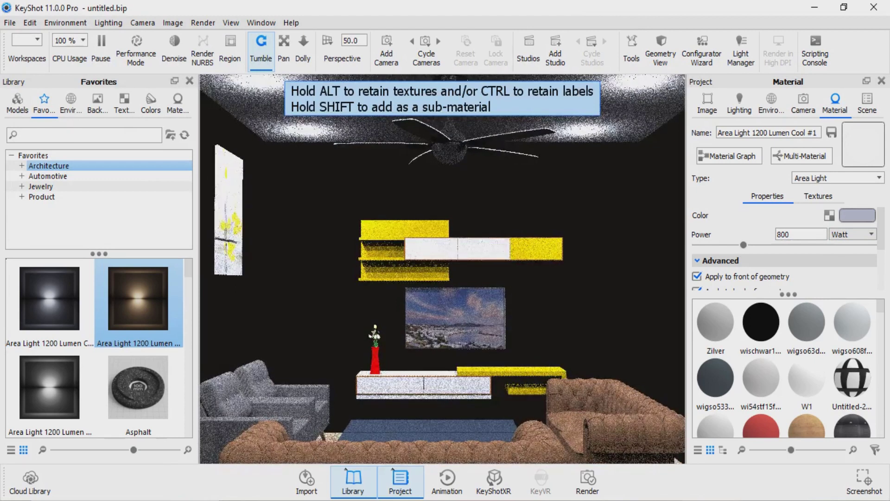
# Drop the warm area light on the back wall, then undo it.
pyautogui.moveTo(678, 459); pyautogui.dragTo(678, 459)
pyautogui.hotkey('ctrl', 'z')
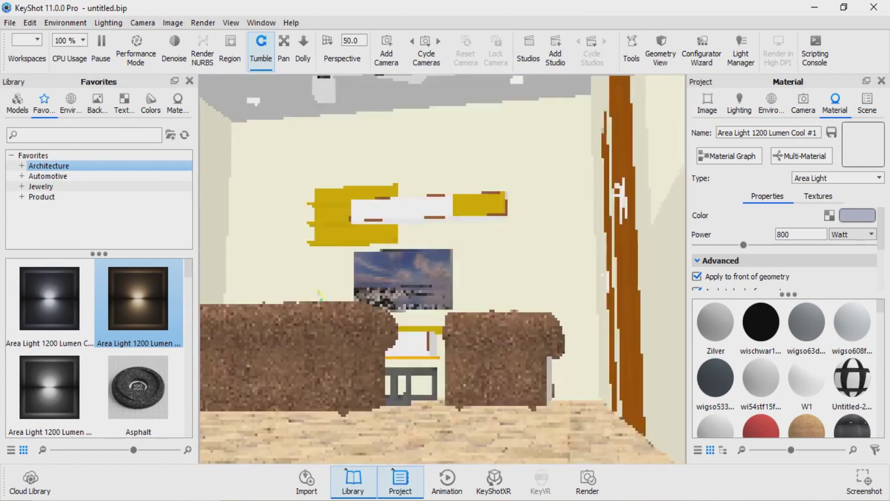
pyautogui.hotkey('ctrl', 'z')
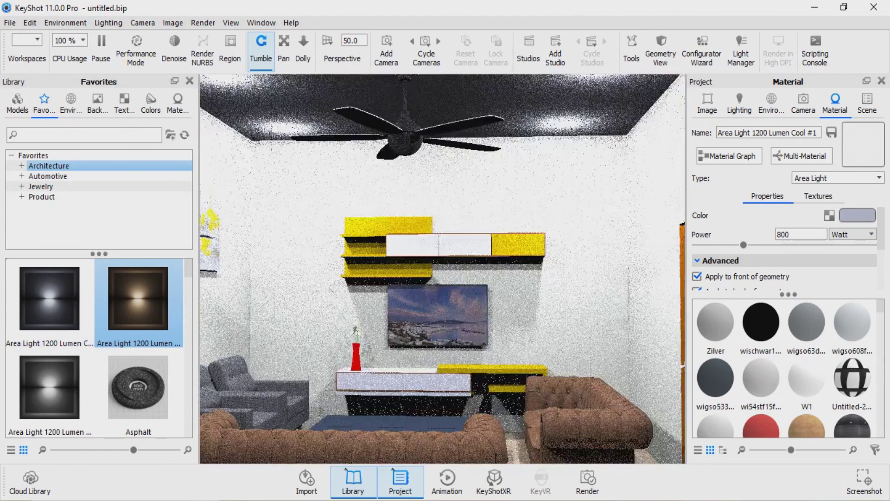
# Apply Area Light 1200 Lumen Warm to the TV cabinet and bring up its Color settings.
pyautogui.moveTo(138, 301); pyautogui.dragTo(355, 331)
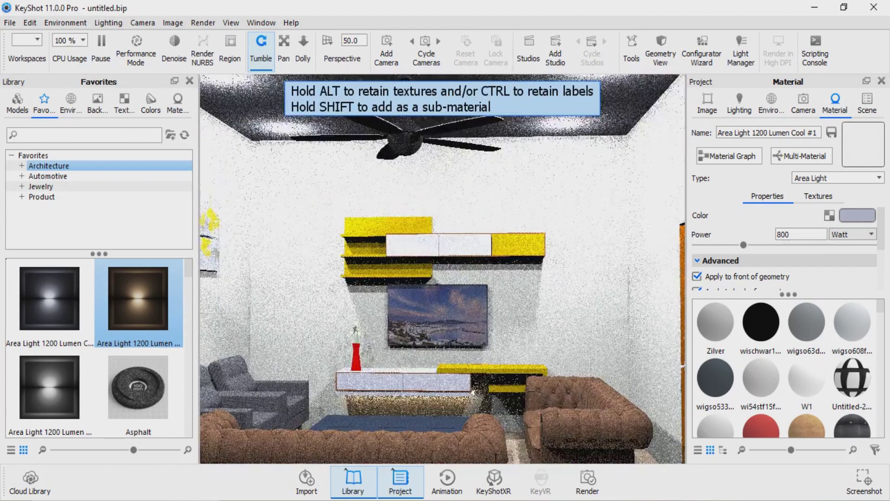
pyautogui.moveTo(438, 244); pyautogui.dragTo(438, 243)
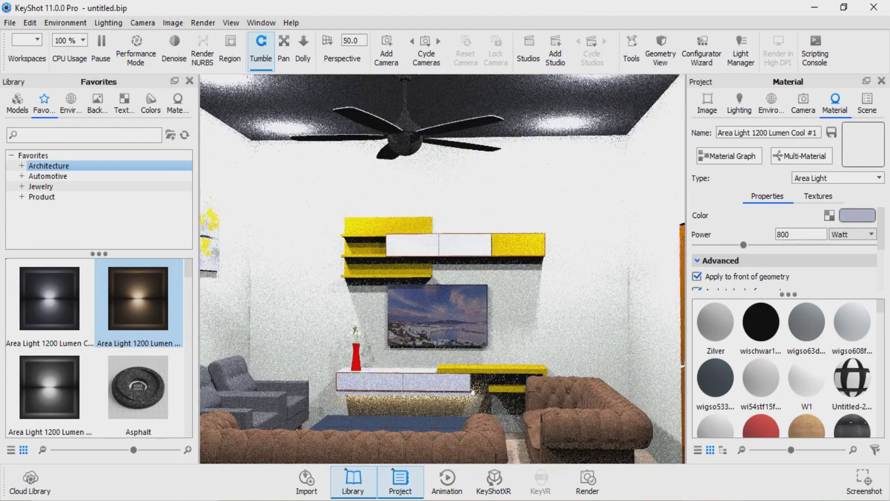
pyautogui.rightClick(472, 250)
pyautogui.press('Escape')
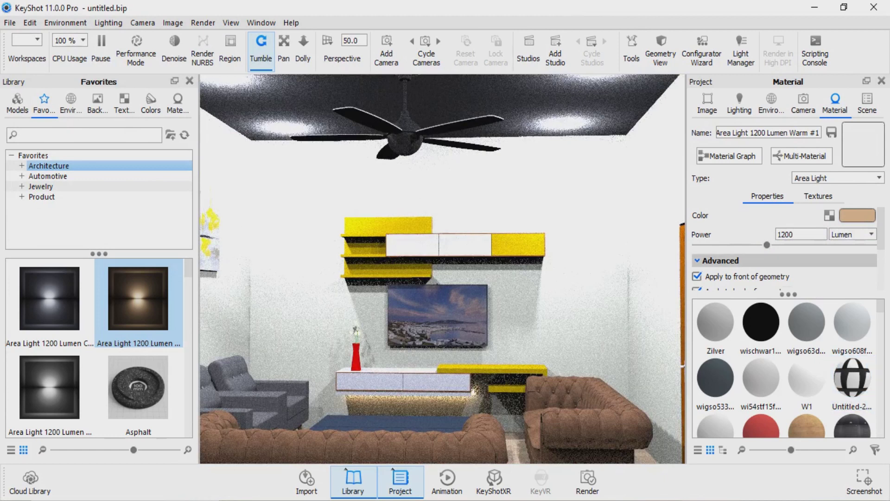
pyautogui.click(858, 215)
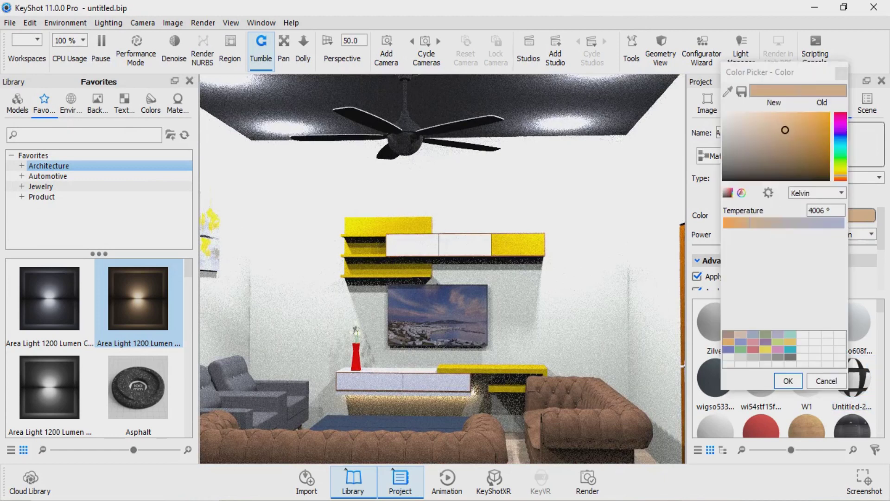
# Shift the warm light's Kelvin temperature and colour toward orange.
pyautogui.moveTo(750, 224)
pyautogui.mouseDown()
pyautogui.moveTo(759, 223)
pyautogui.moveTo(741, 223)
pyautogui.mouseUp()
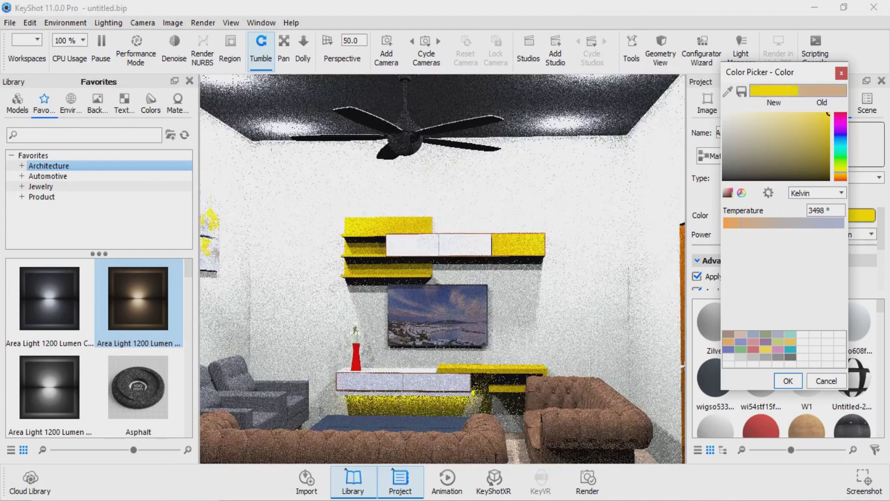
pyautogui.click(827, 153)
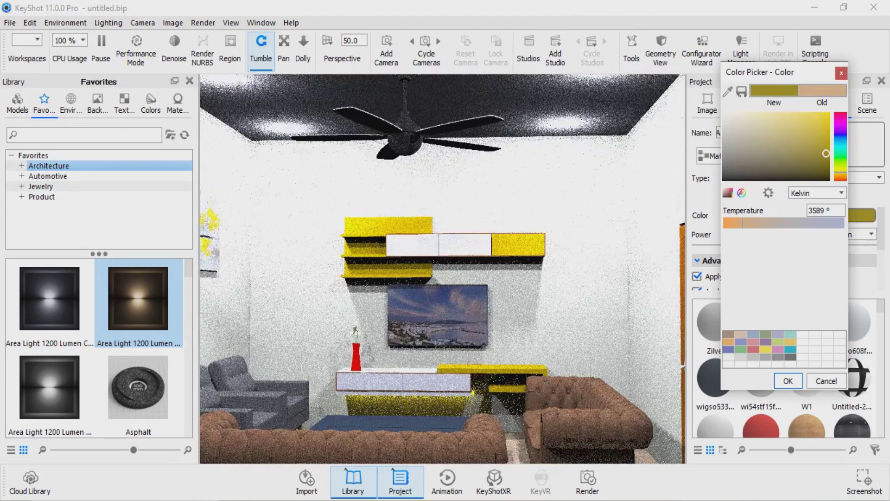
pyautogui.moveTo(742, 223); pyautogui.dragTo(727, 223)
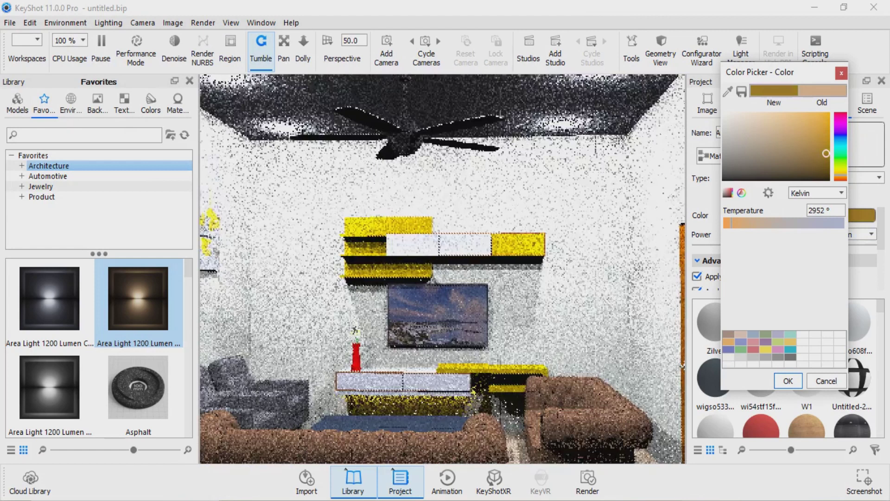
pyautogui.moveTo(827, 154); pyautogui.dragTo(827, 118)
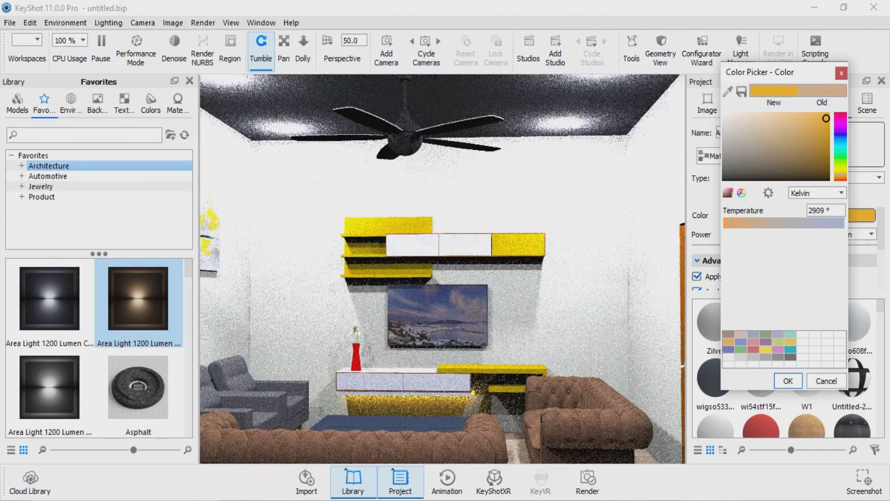
pyautogui.moveTo(441, 269); pyautogui.dragTo(441, 208)
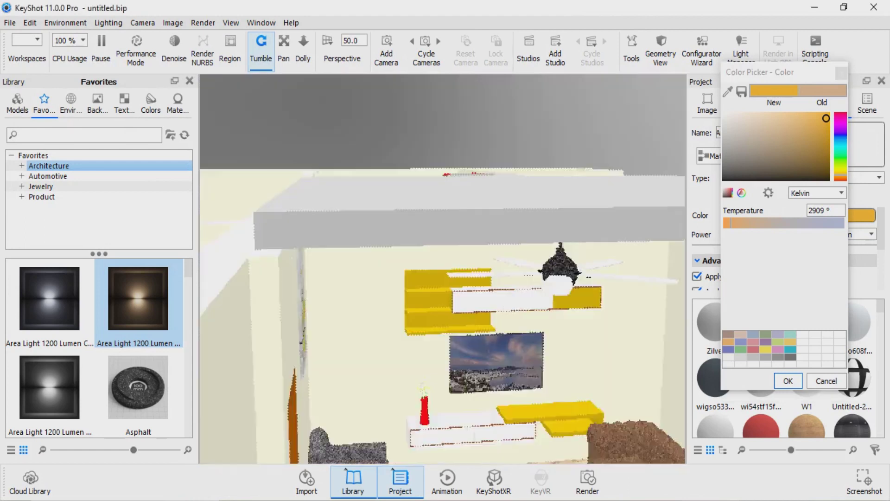
pyautogui.hotkey('ctrl', 'z')
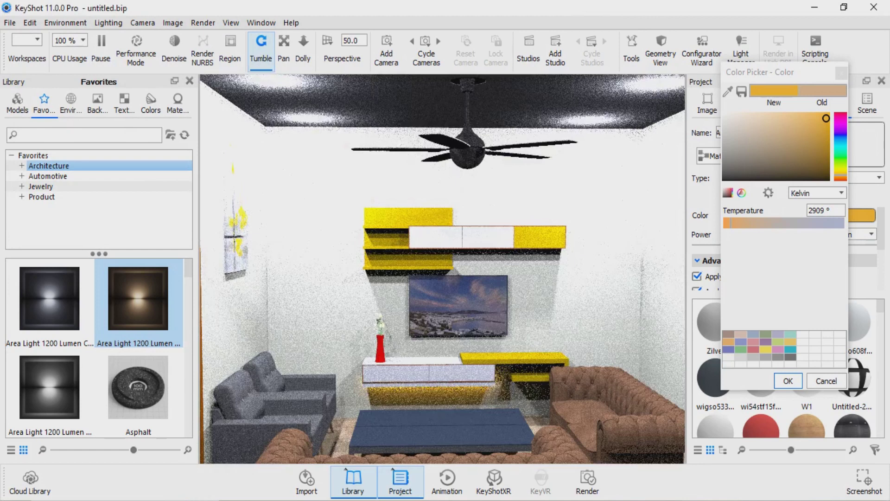
# Fine-tune the shade and set the temperature to 2167 K for an orange-red glow.
pyautogui.click(825, 157)
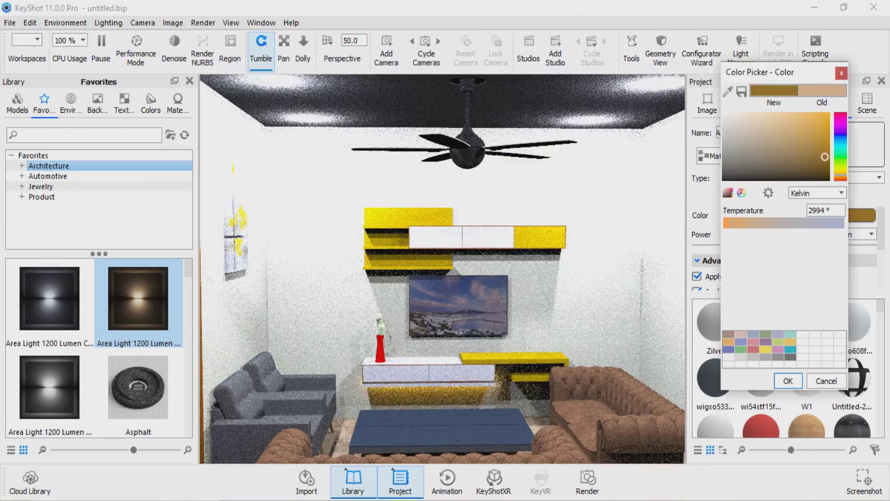
pyautogui.click(817, 161)
pyautogui.click(810, 154)
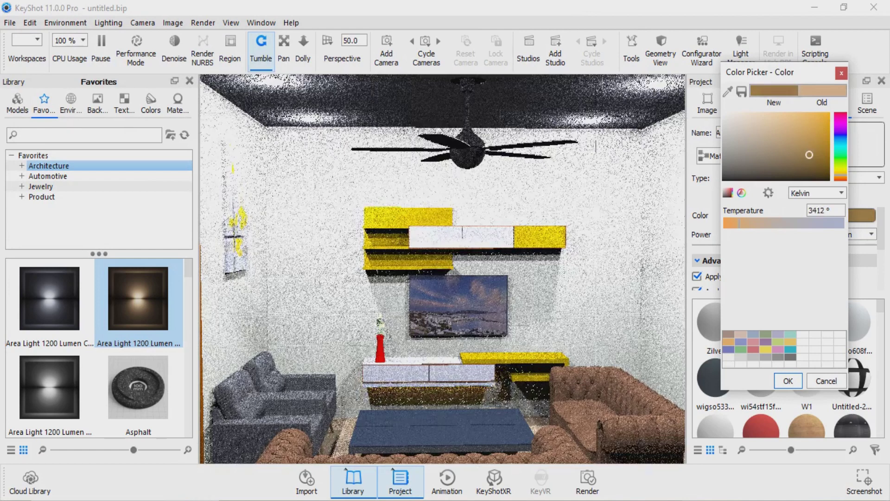
pyautogui.click(735, 224)
pyautogui.moveTo(735, 223)
pyautogui.mouseDown()
pyautogui.moveTo(751, 223)
pyautogui.moveTo(742, 223)
pyautogui.mouseUp()
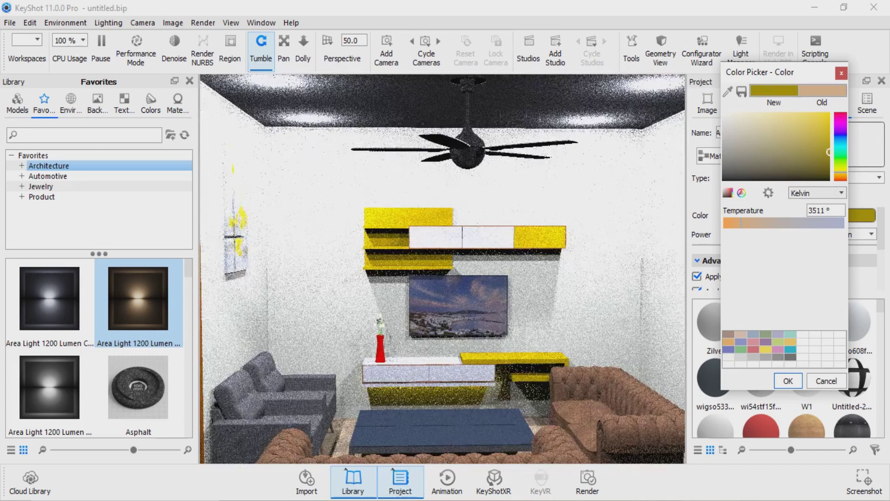
pyautogui.write('0')
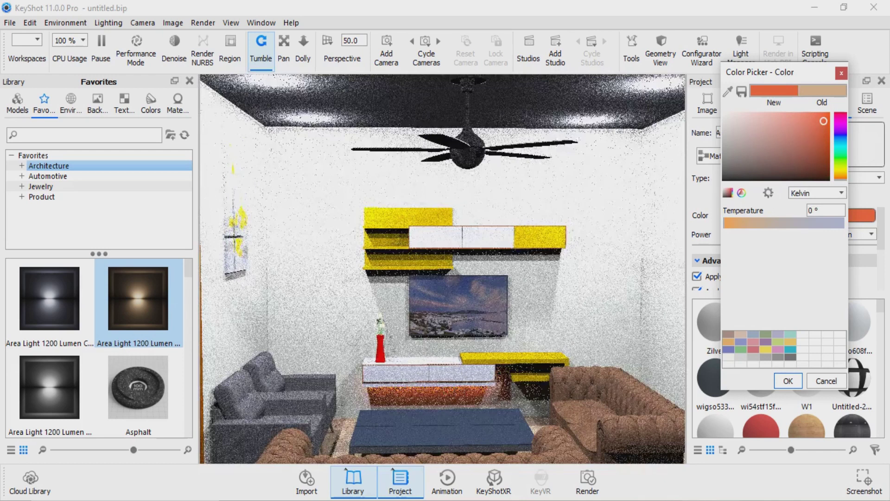
pyautogui.write('2167')
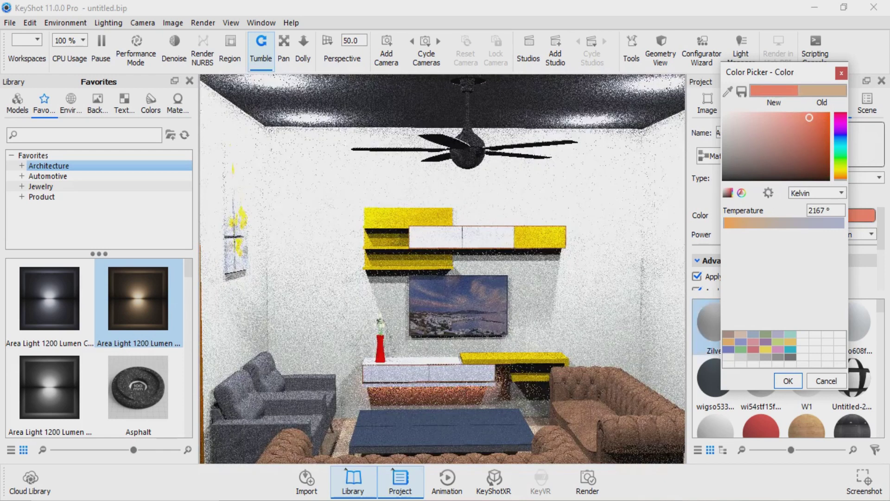
pyautogui.press('Return')
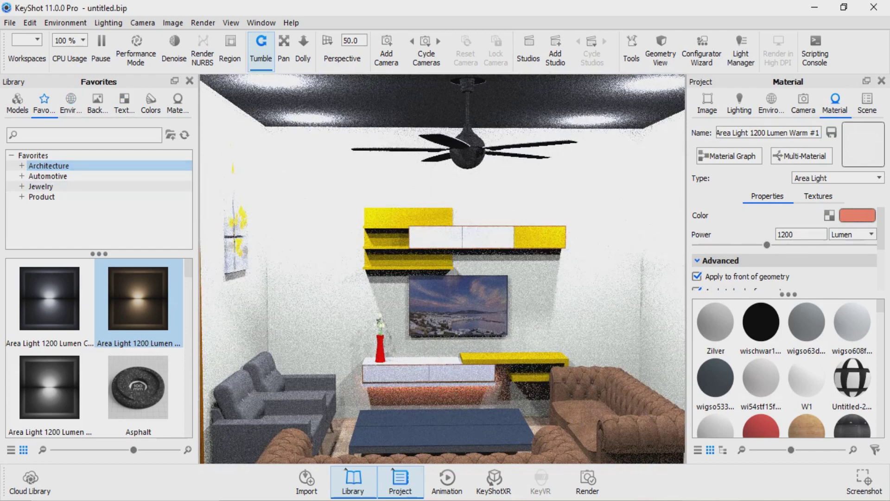
# Apply a rough matte paint to the walls and tint it cream #FCFAEE.
pyautogui.click(178, 104)
pyautogui.click(37, 166)
pyautogui.click(50, 186)
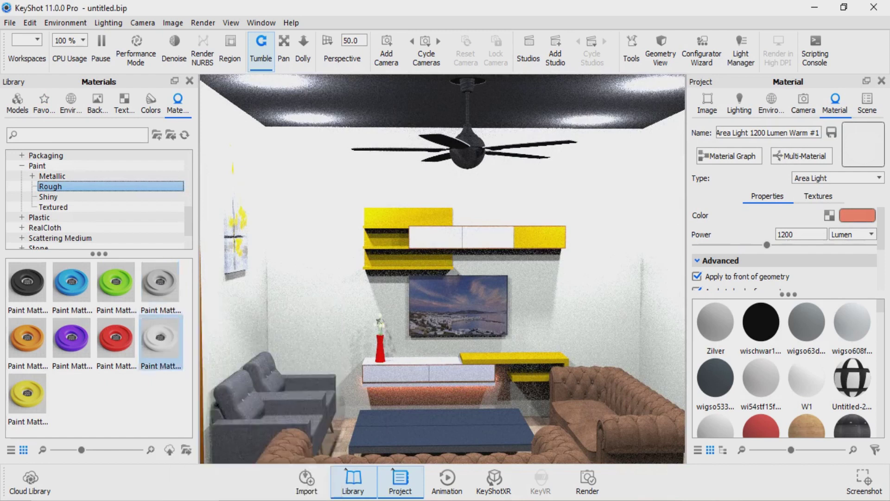
pyautogui.moveTo(161, 338)
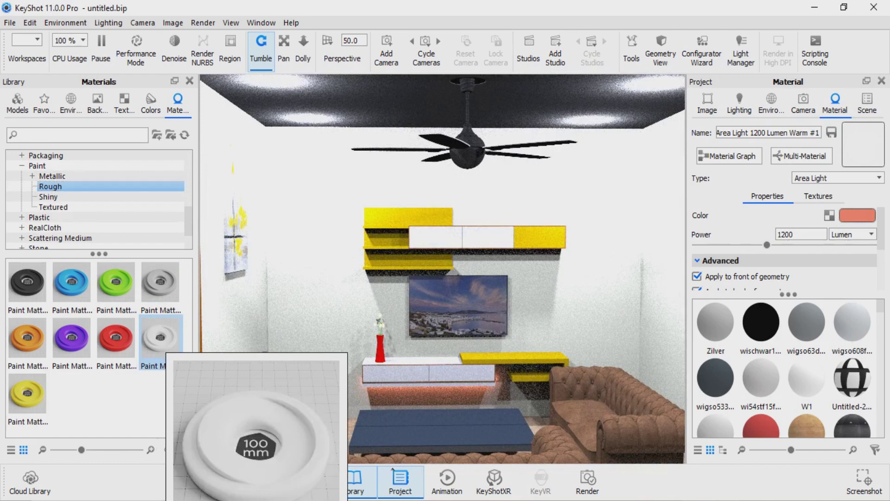
pyautogui.moveTo(160, 343); pyautogui.dragTo(462, 230)
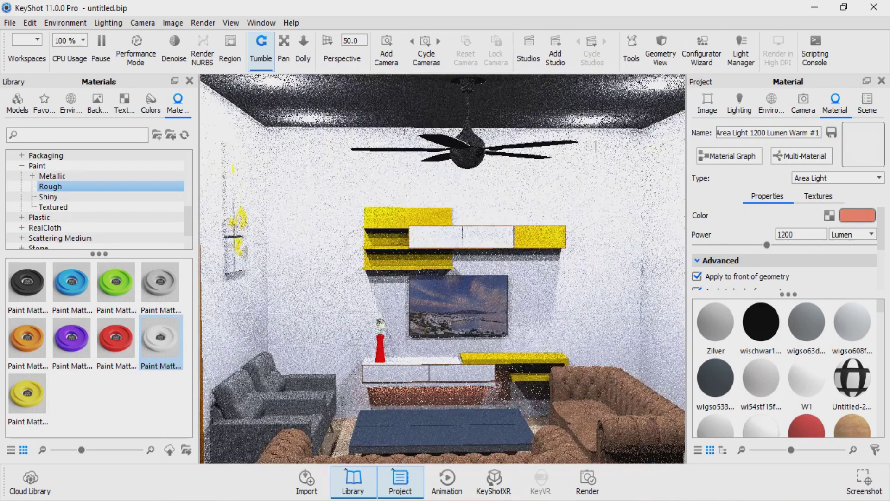
pyautogui.rightClick(236, 171)
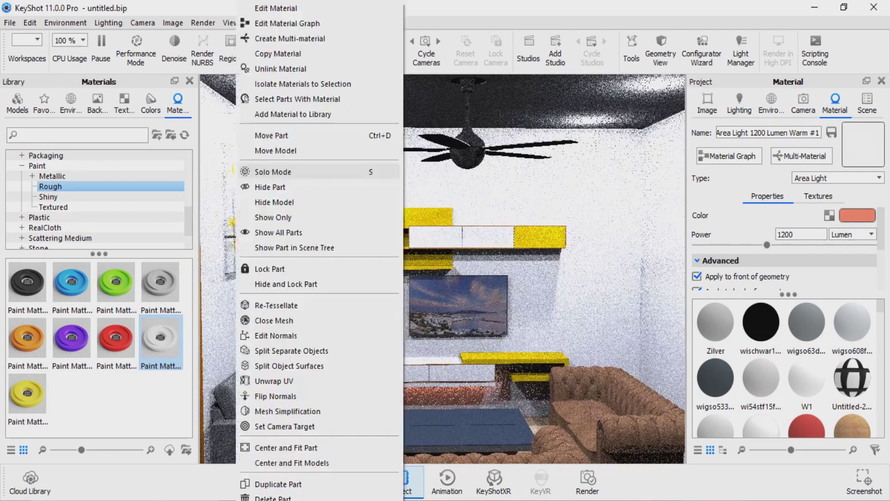
pyautogui.press('Escape')
pyautogui.click(858, 216)
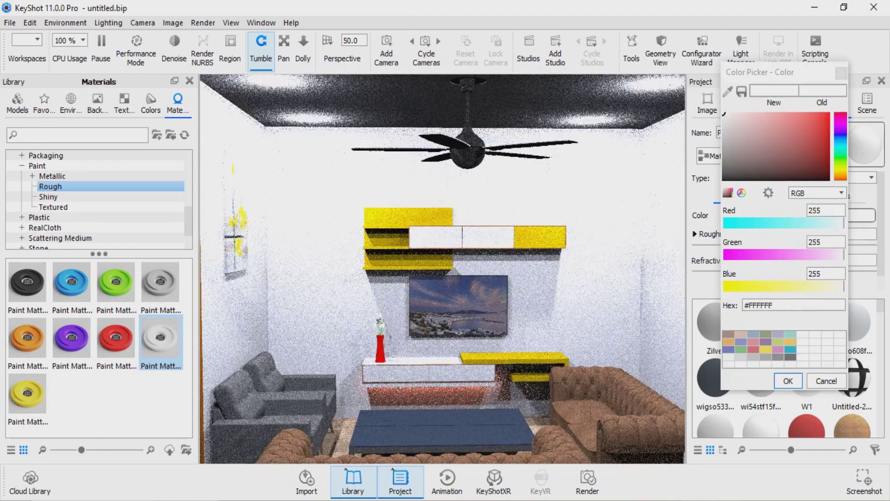
pyautogui.click(741, 118)
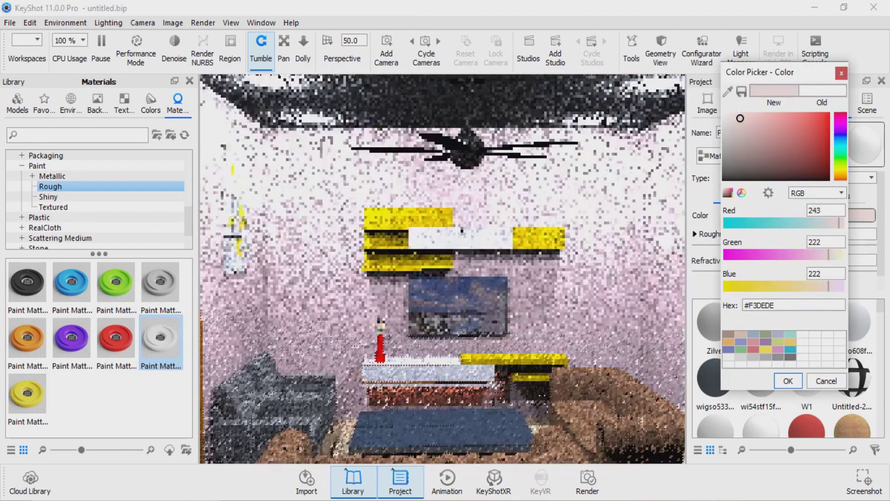
pyautogui.click(725, 130)
pyautogui.click(841, 175)
pyautogui.click(734, 114)
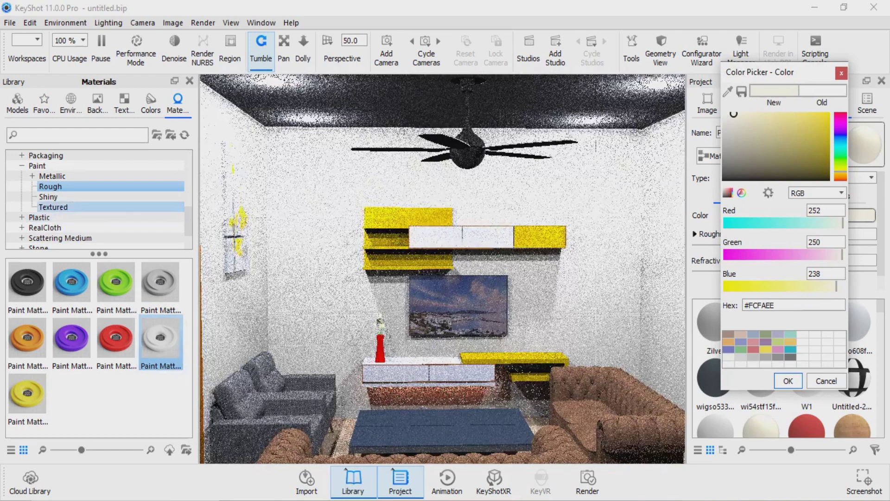
# Replace it with Paint Textured Grey recoloured pale cream #E8DEC3.
pyautogui.doubleClick(53, 207)
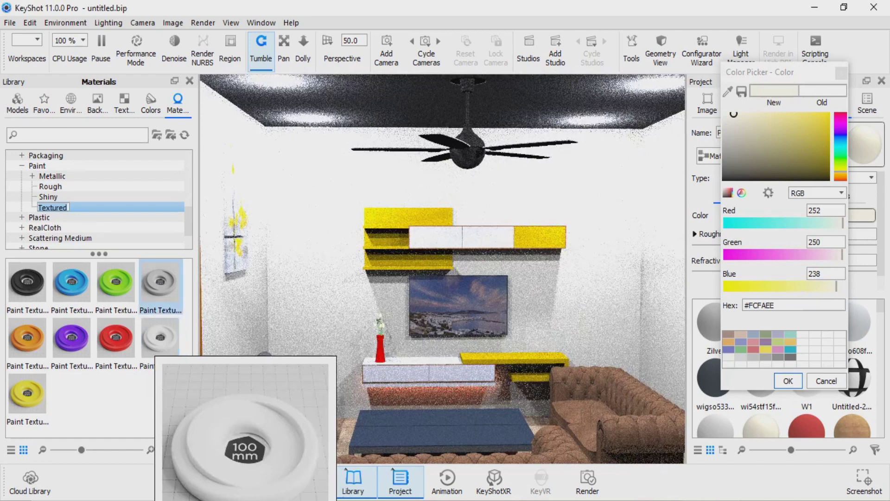
pyautogui.moveTo(160, 282); pyautogui.dragTo(287, 209)
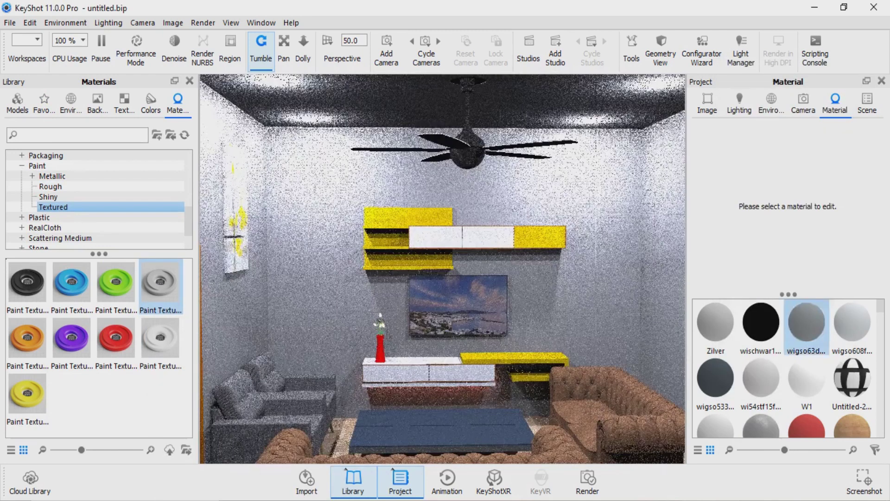
pyautogui.click(858, 215)
pyautogui.moveTo(795, 116); pyautogui.dragTo(763, 124)
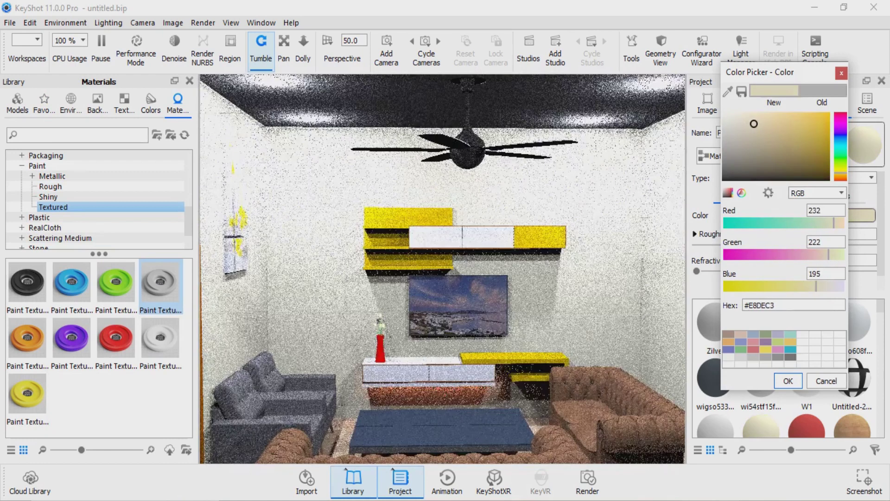
pyautogui.press('Return')
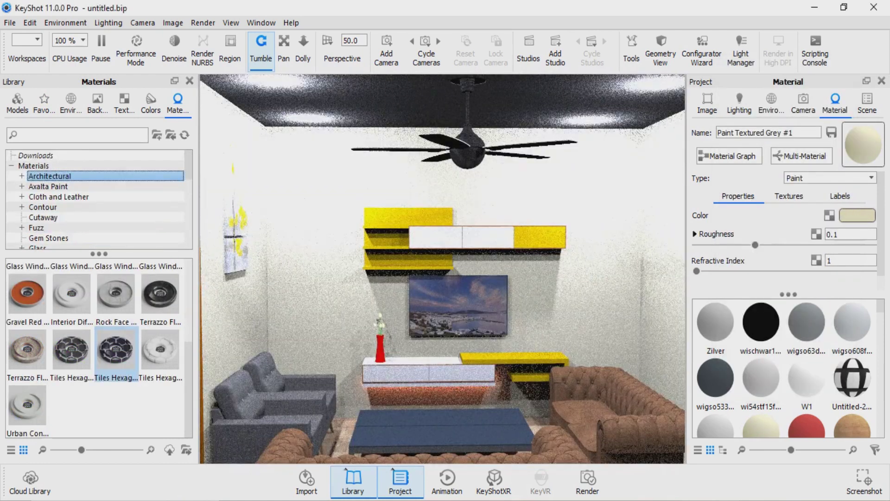
# Browse past Translucent, Multi-Layer Optics and Packaging to the Cloth and Leather category.
pyautogui.scroll(-3, 46, 217)
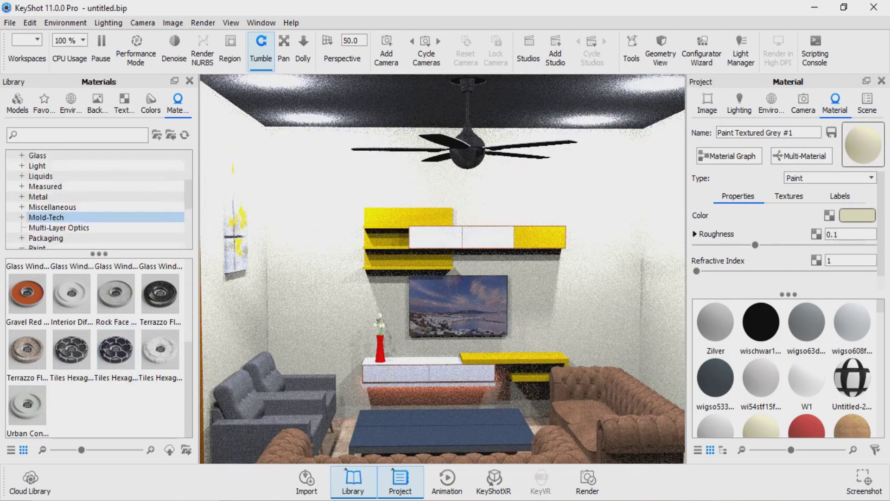
pyautogui.scroll(-2, 47, 204)
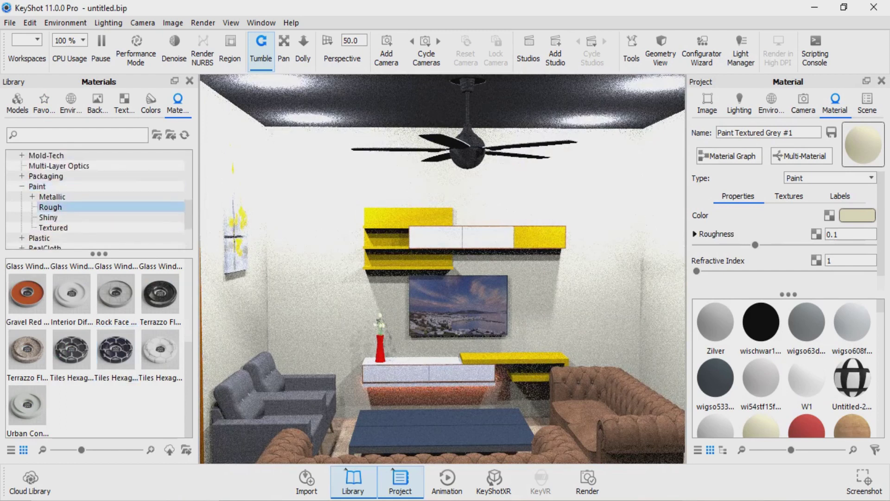
pyautogui.scroll(-2, 93, 223)
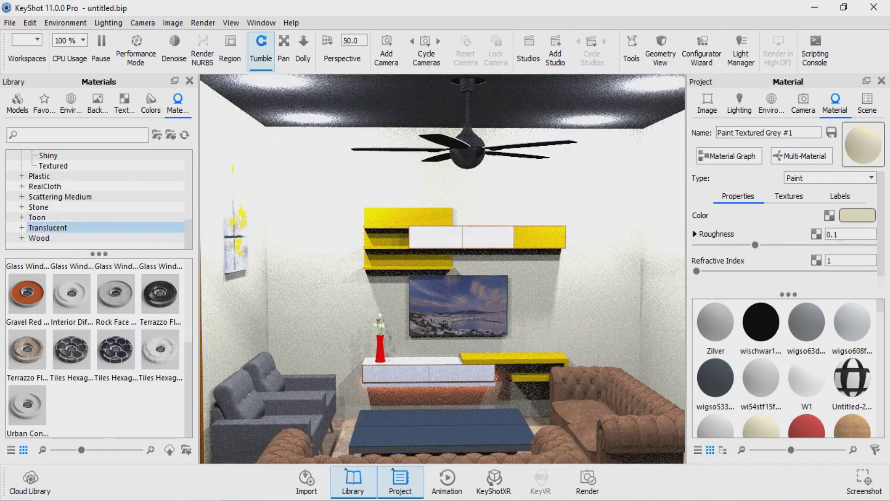
pyautogui.click(48, 227)
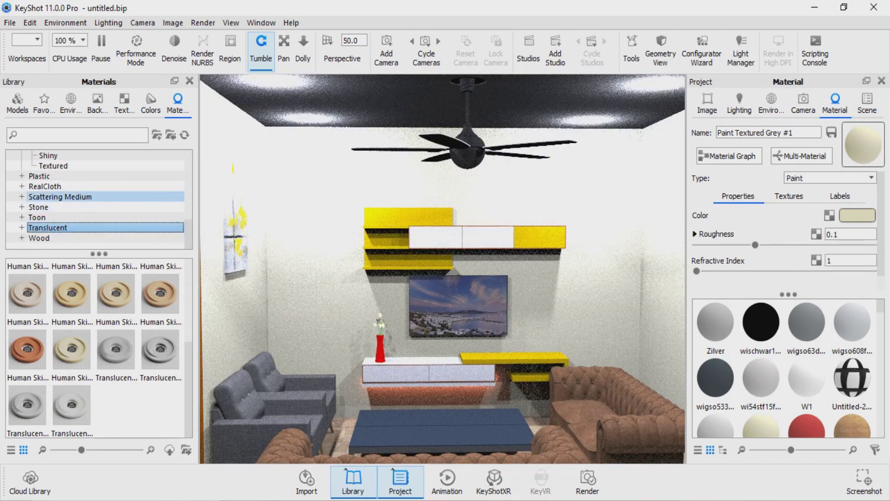
pyautogui.scroll(1, 60, 202)
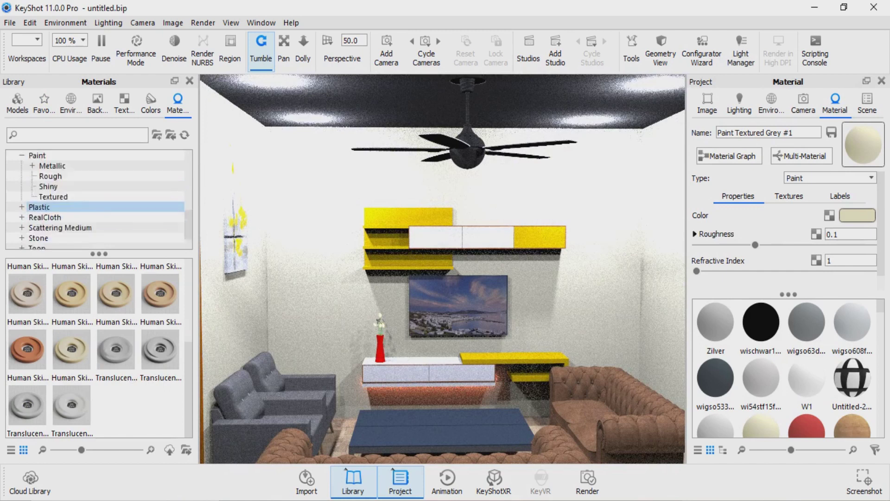
pyautogui.scroll(2, 60, 202)
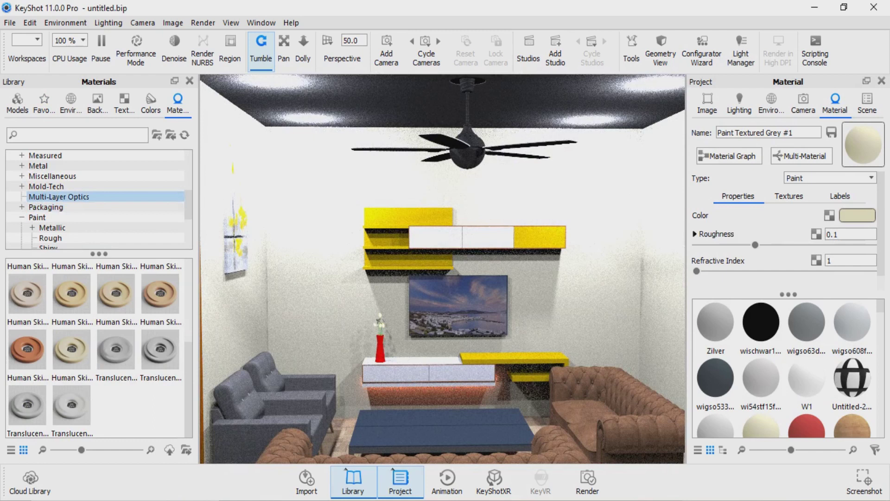
pyautogui.click(59, 196)
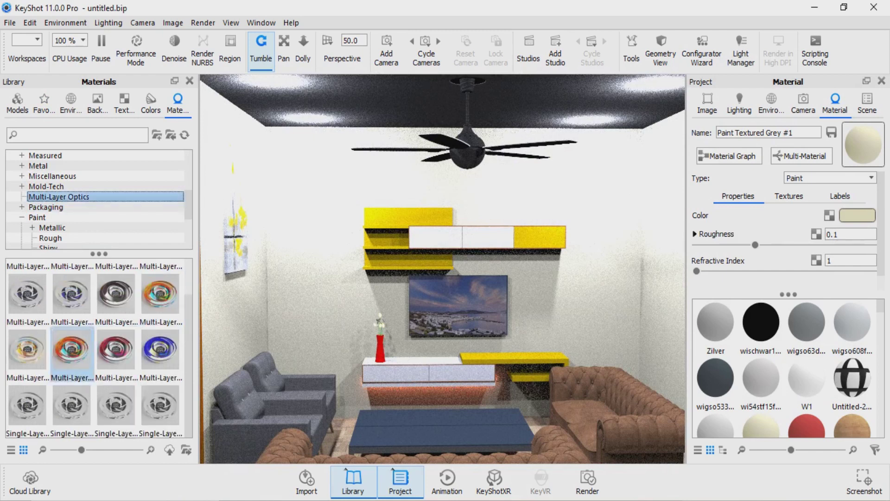
pyautogui.press('Down')
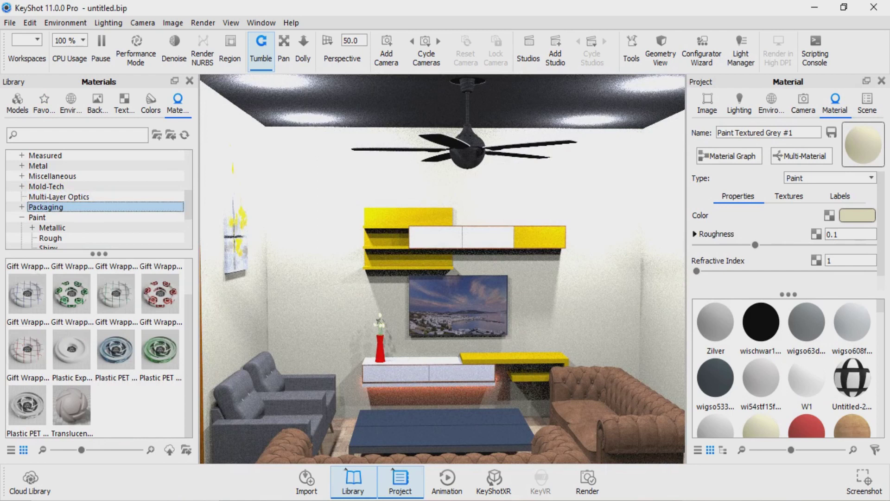
pyautogui.scroll(1, 92, 207)
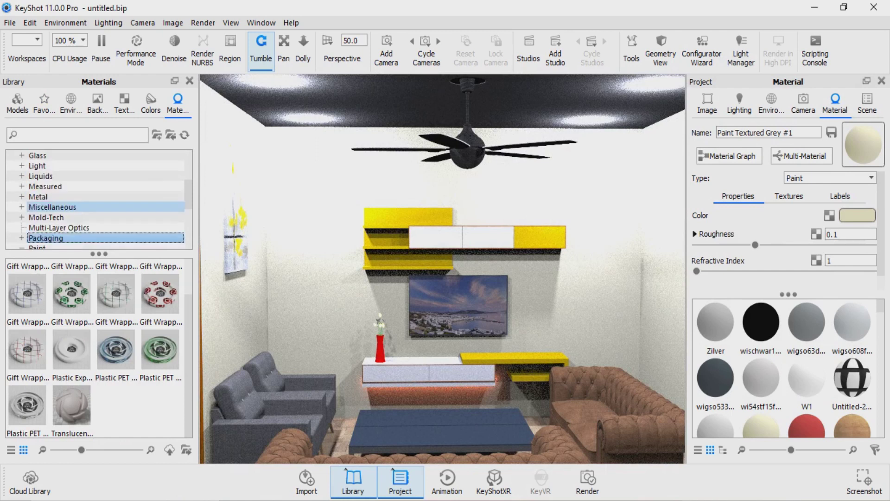
pyautogui.scroll(1, 93, 207)
pyautogui.scroll(1, 93, 207)
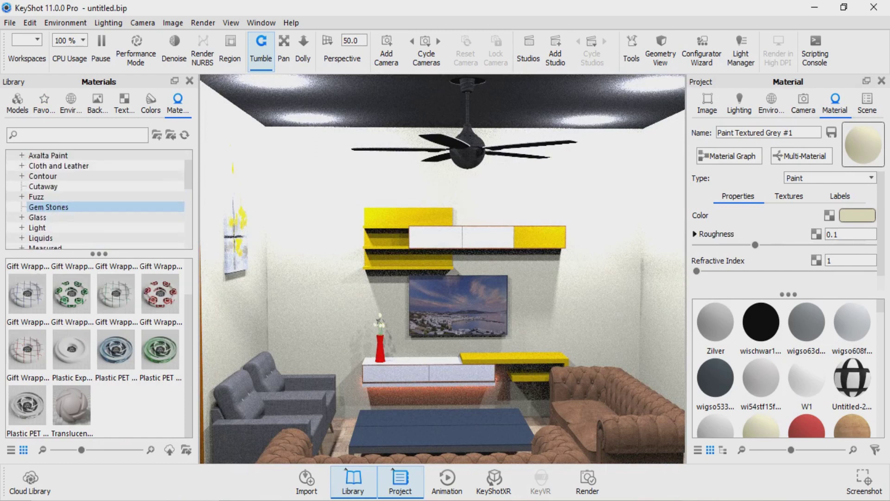
pyautogui.click(58, 166)
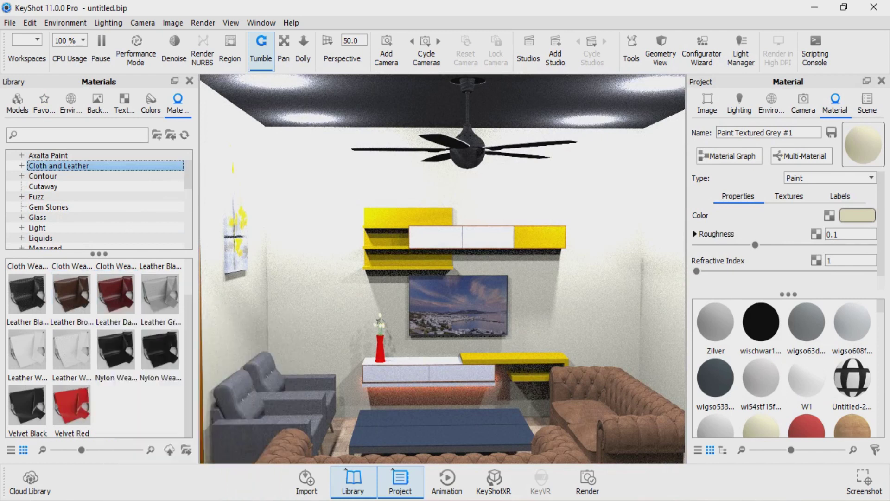
pyautogui.moveTo(116, 293)
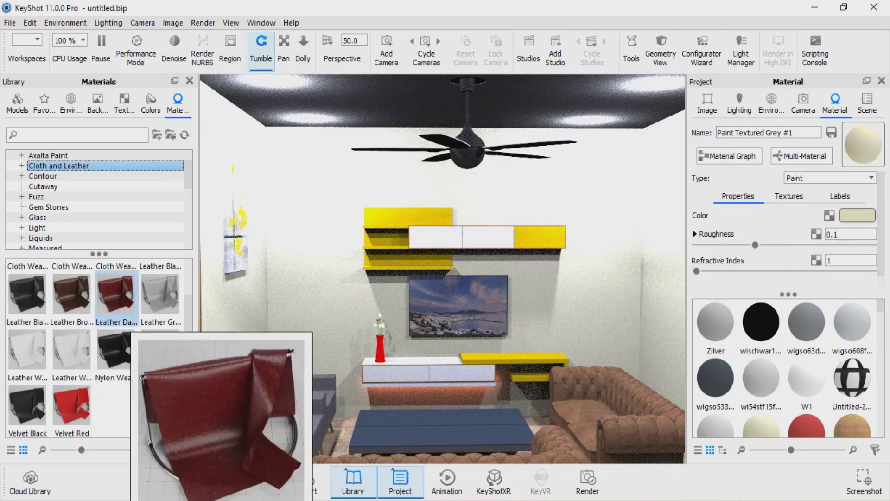
# Apply Leather Dark Red to the right sofa and armchairs, confirming the duplicate-material prompt.
pyautogui.moveTo(116, 293); pyautogui.dragTo(612, 399)
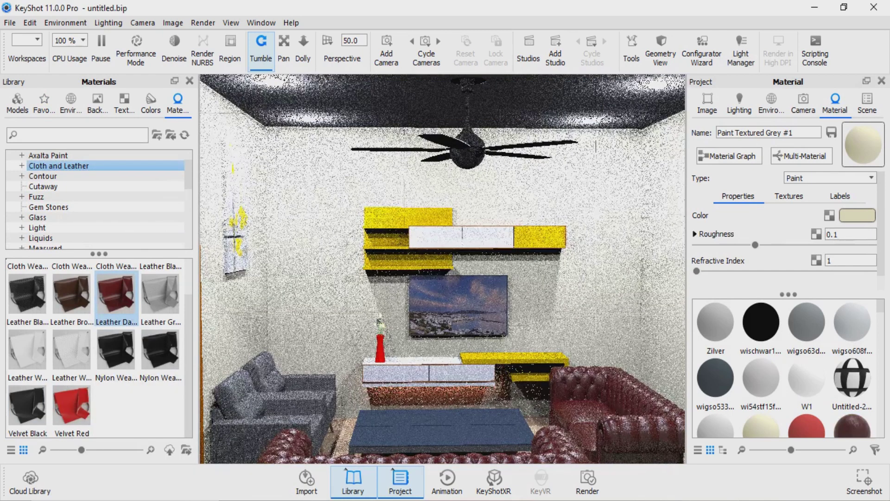
pyautogui.moveTo(116, 293)
pyautogui.mouseDown()
pyautogui.moveTo(278, 232)
pyautogui.moveTo(381, 321)
pyautogui.mouseUp()
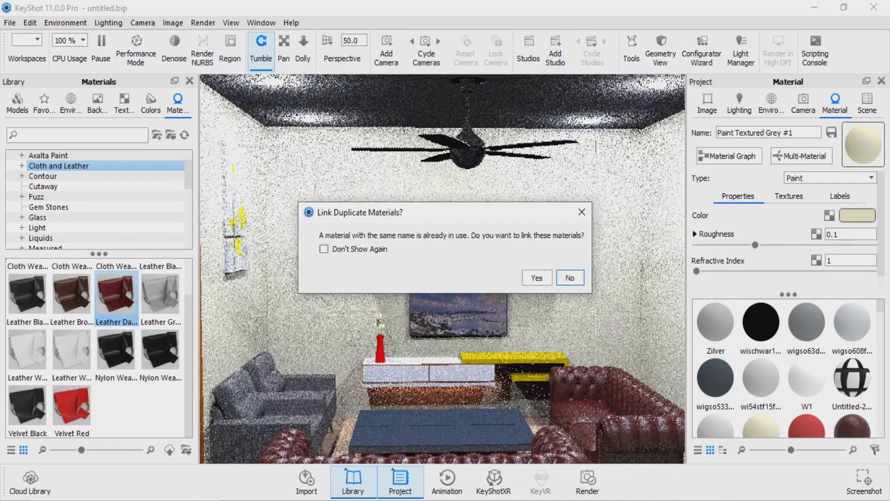
pyautogui.press('Return')
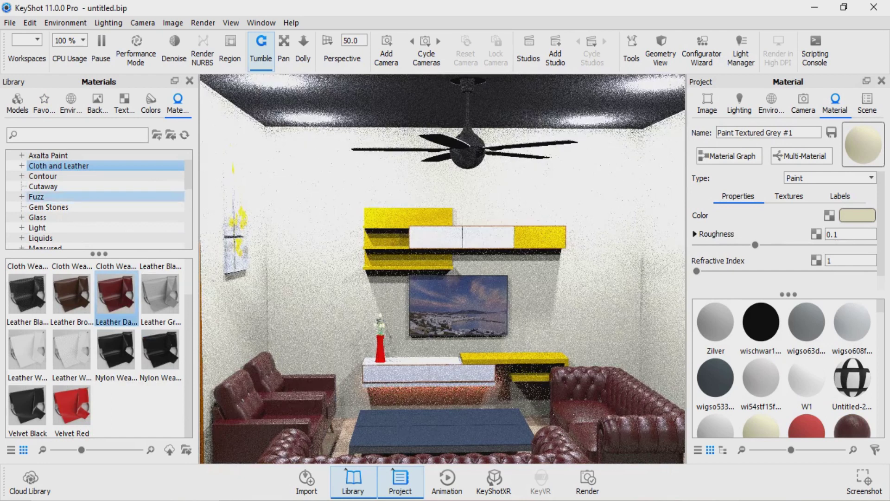
pyautogui.scroll(1, 93, 199)
pyautogui.click(50, 176)
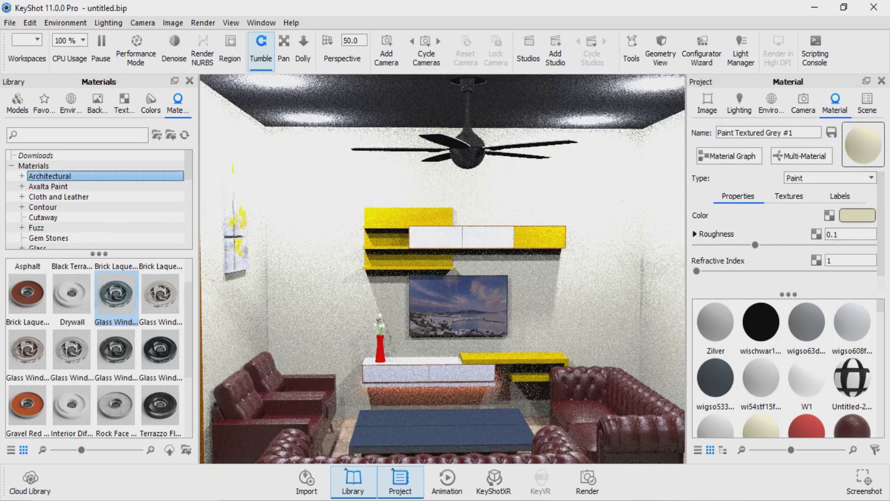
# Drag an Architectural Glass Window material onto the coffee table top.
pyautogui.moveTo(116, 293); pyautogui.dragTo(441, 278)
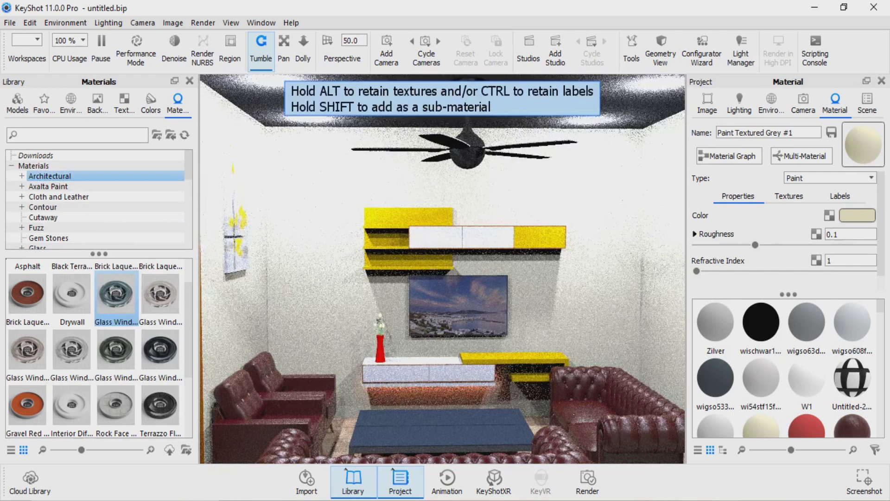
pyautogui.moveTo(441, 394); pyautogui.dragTo(445, 413)
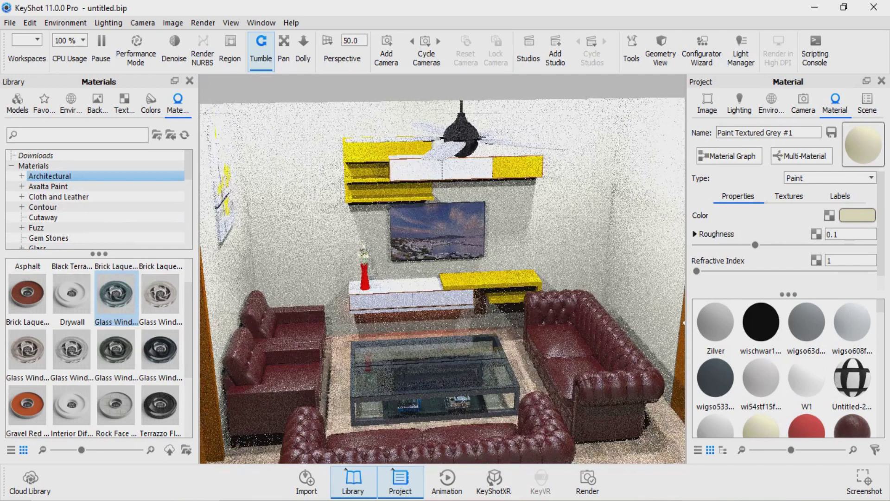
# Jump to the Wood category and give the coffee table frame Light Oak.
pyautogui.press('p')
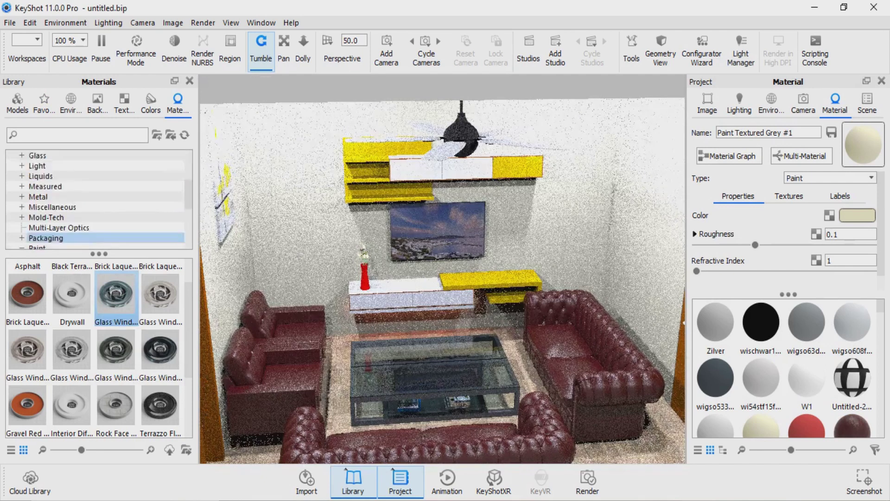
pyautogui.press('s')
pyautogui.press('t')
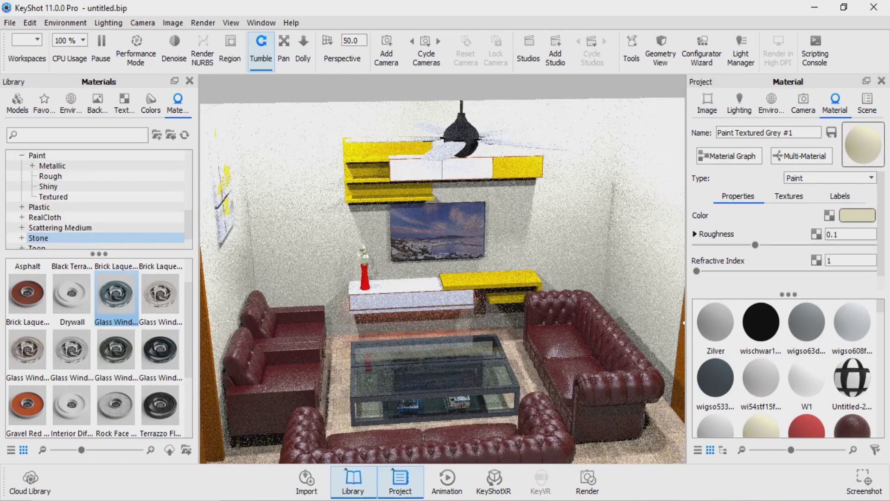
pyautogui.press('w')
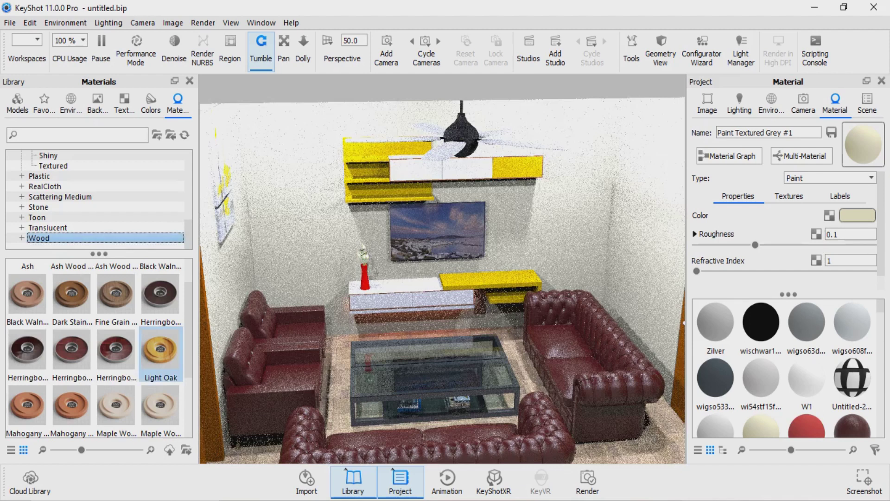
pyautogui.moveTo(160, 349); pyautogui.dragTo(464, 408)
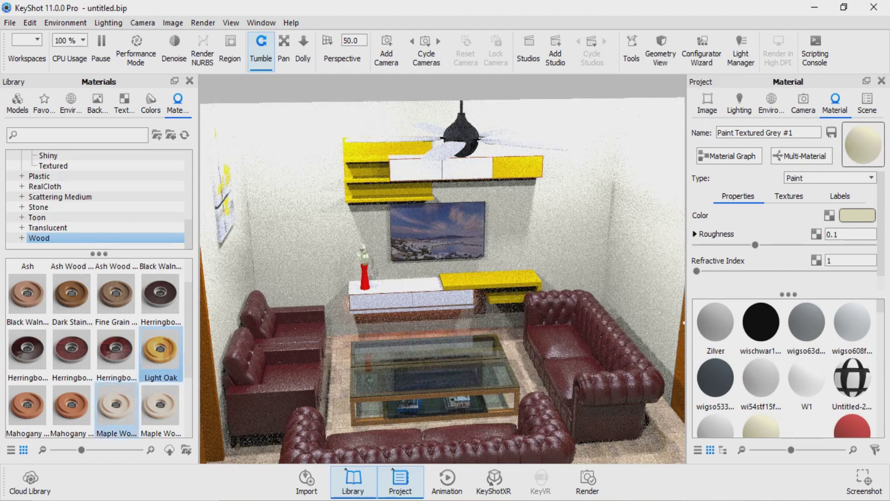
# Apply Ash wood to the yellow wall shelves.
pyautogui.scroll(1, 116, 404)
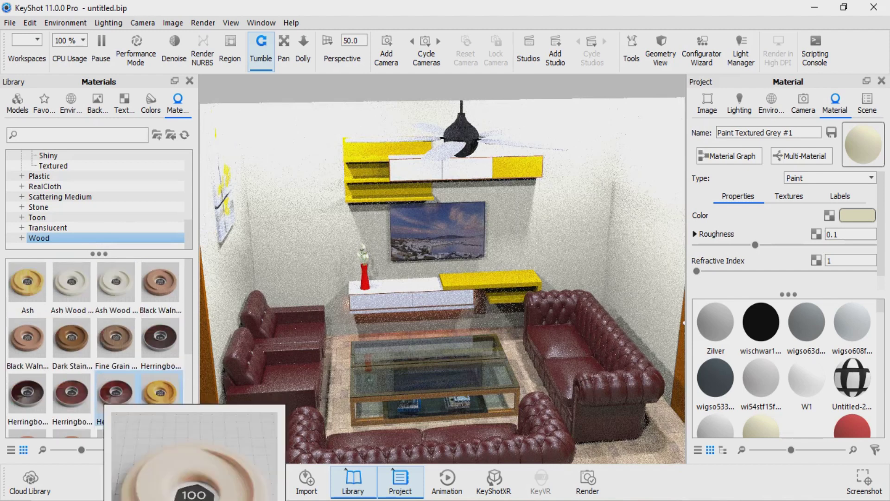
pyautogui.click(28, 284)
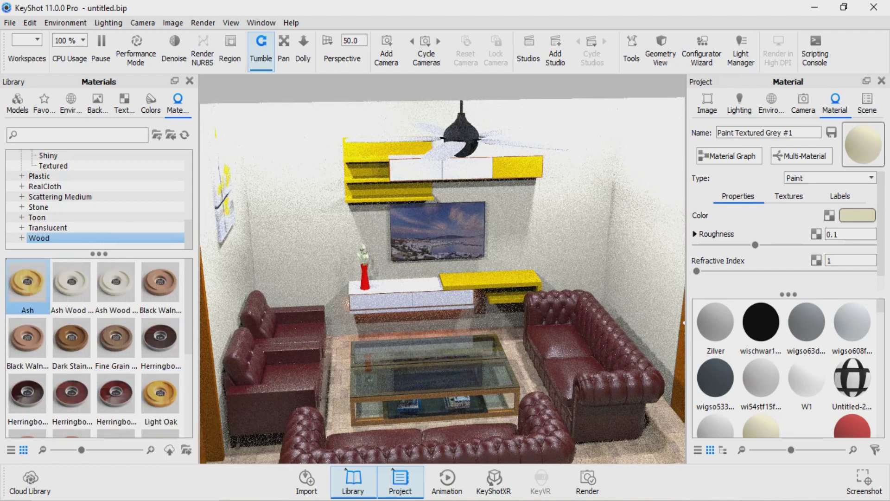
pyautogui.moveTo(27, 283); pyautogui.dragTo(443, 279)
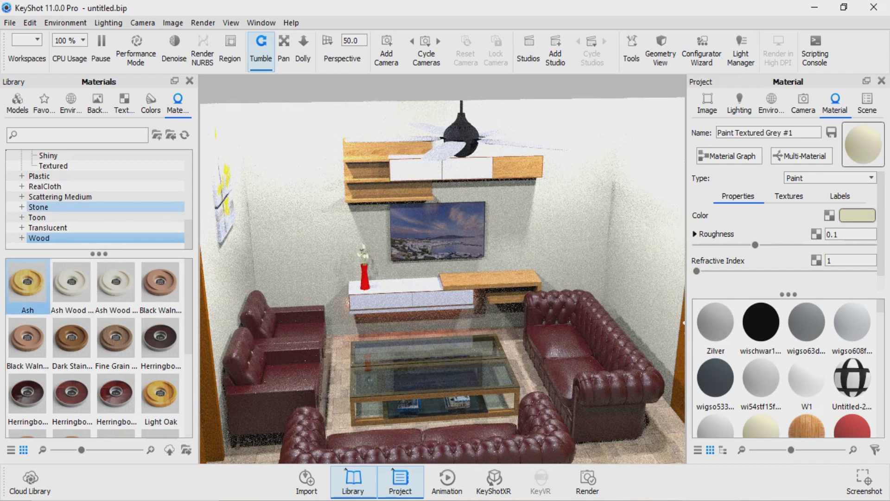
# Apply the paint material to the room and rename it 'cream'.
pyautogui.click(45, 186)
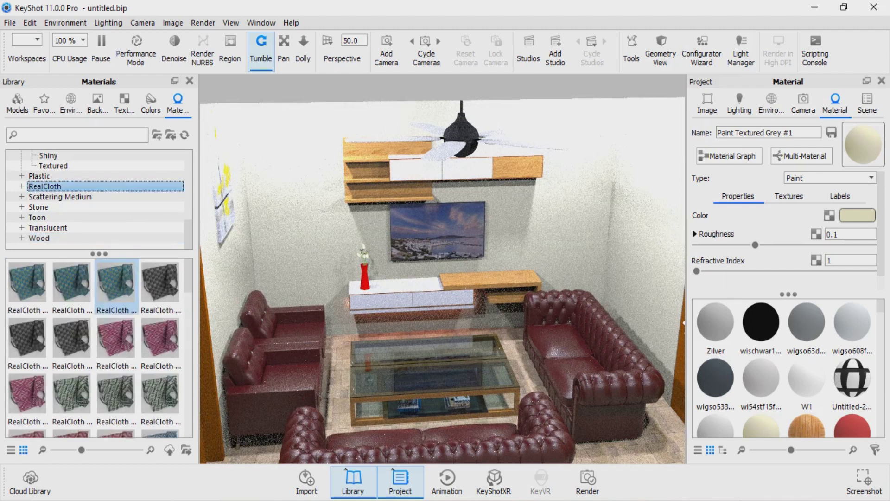
pyautogui.scroll(-3, 116, 343)
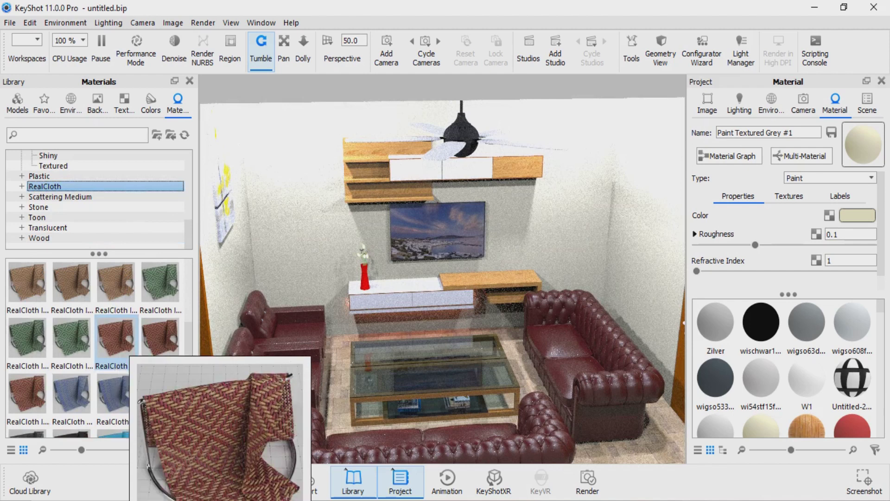
pyautogui.scroll(-3, 116, 338)
pyautogui.scroll(-3, 116, 341)
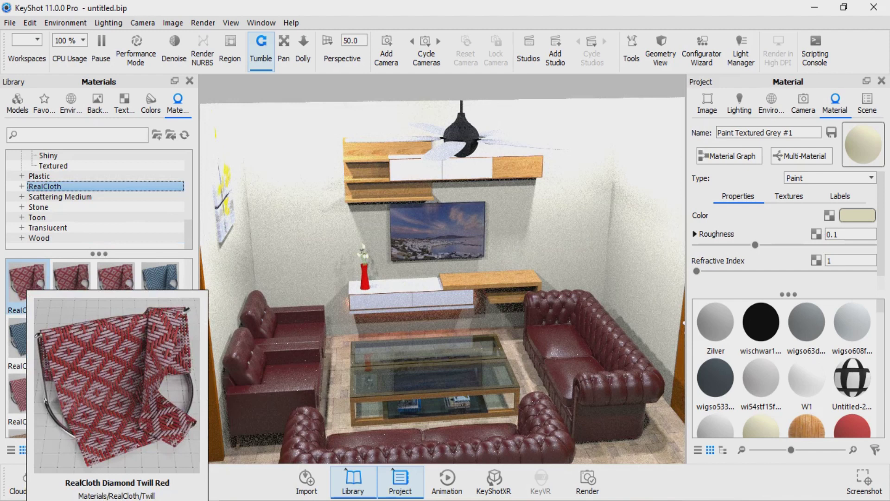
pyautogui.moveTo(27, 394); pyautogui.dragTo(440, 232)
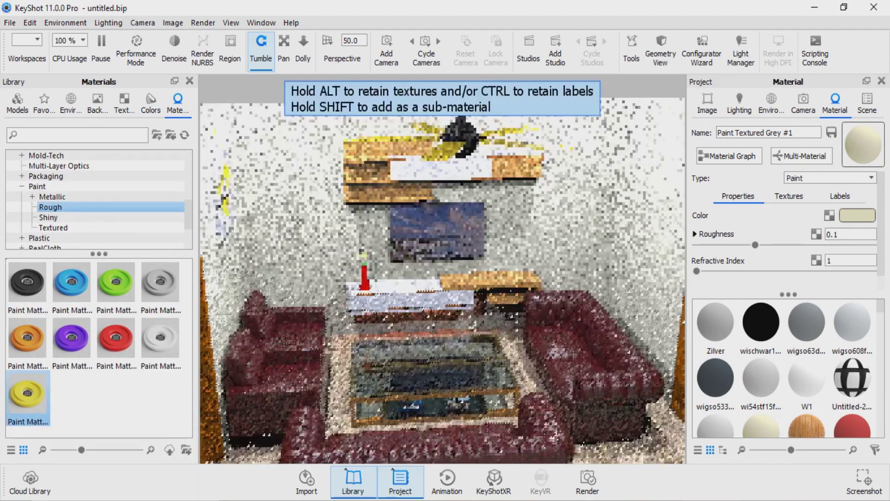
pyautogui.click(858, 215)
pyautogui.click(789, 380)
pyautogui.tripleClick(768, 132)
pyautogui.write('c')
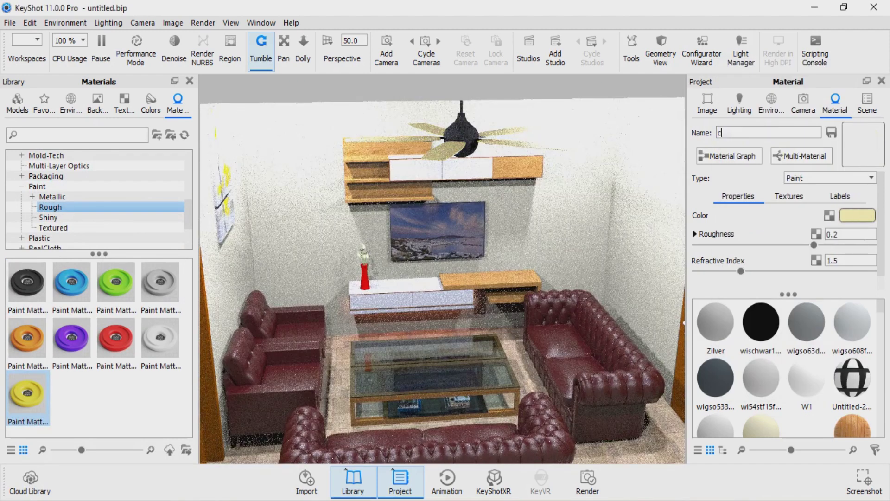
pyautogui.write('ream')
# Save the 'cream' material into the library's Paint > Rough folder.
pyautogui.click(832, 132)
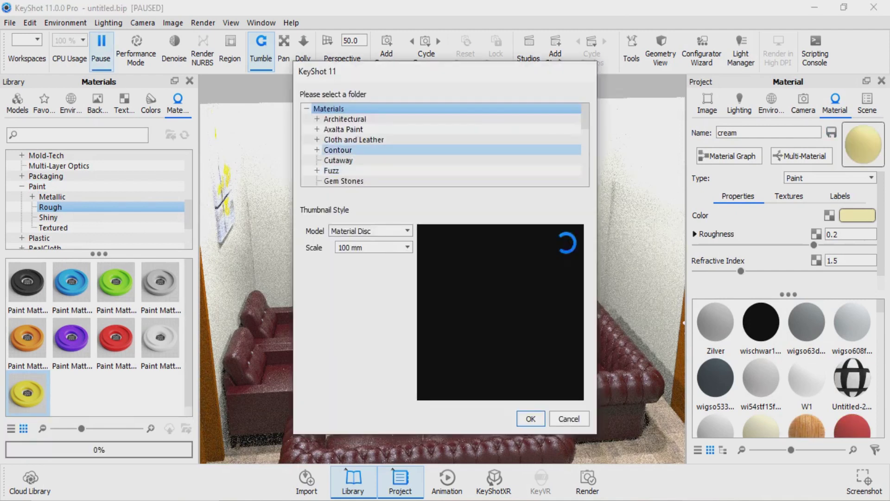
pyautogui.write('pl')
pyautogui.press('Up')
pyautogui.press('Right')
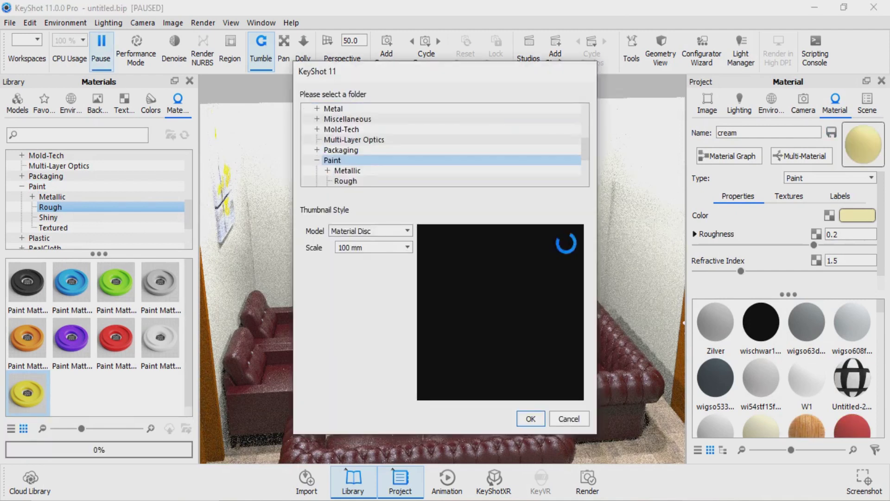
pyautogui.press('Down')
pyautogui.press('Down')
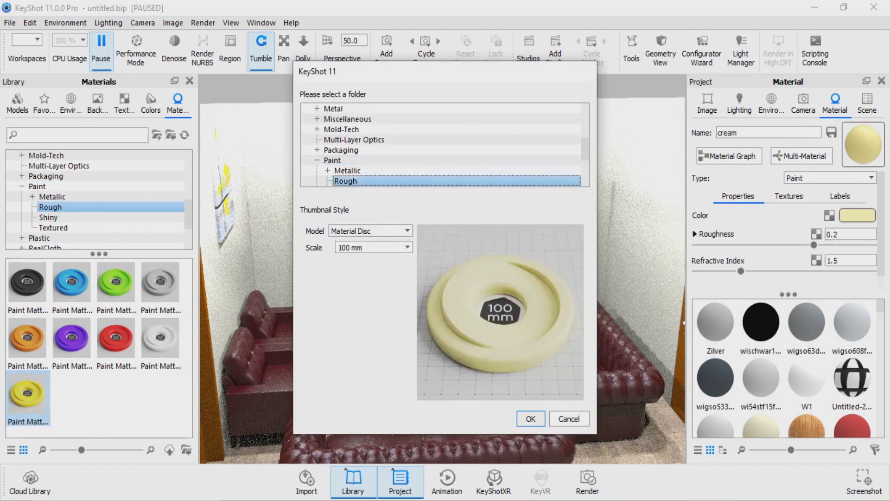
pyautogui.press('Return')
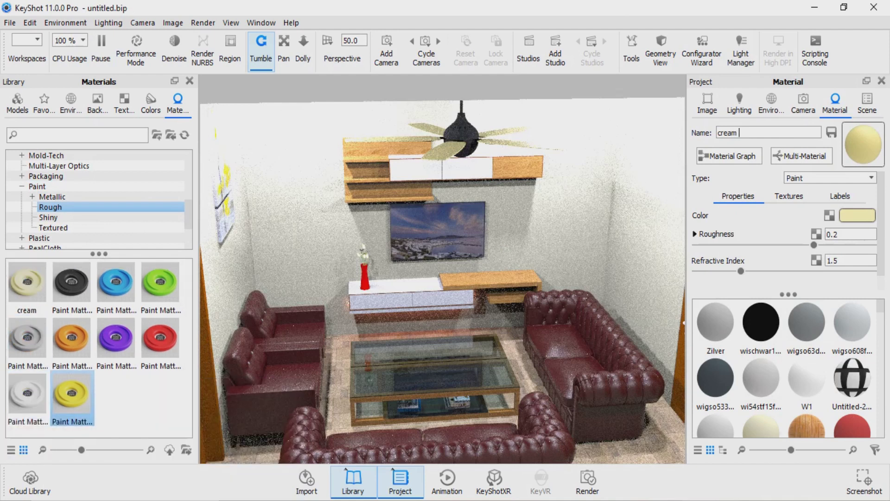
# Lower the cream paint's refractive index and apply the saved cream preset to more walls.
pyautogui.moveTo(741, 271)
pyautogui.mouseDown()
pyautogui.moveTo(696, 271)
pyautogui.moveTo(736, 271)
pyautogui.mouseUp()
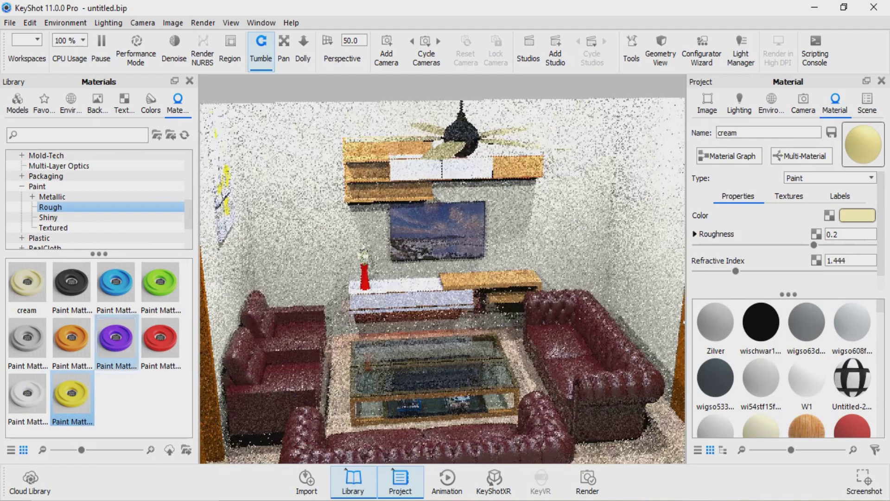
pyautogui.moveTo(27, 283); pyautogui.dragTo(417, 208)
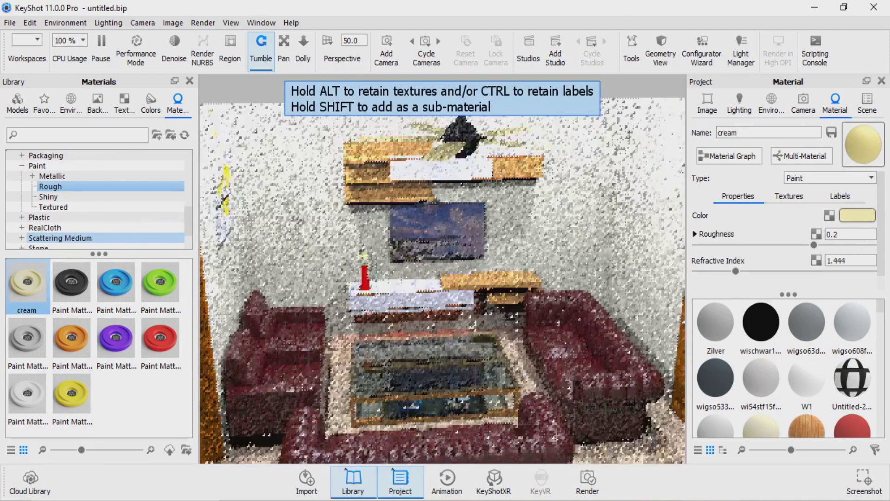
pyautogui.moveTo(418, 209); pyautogui.dragTo(459, 136)
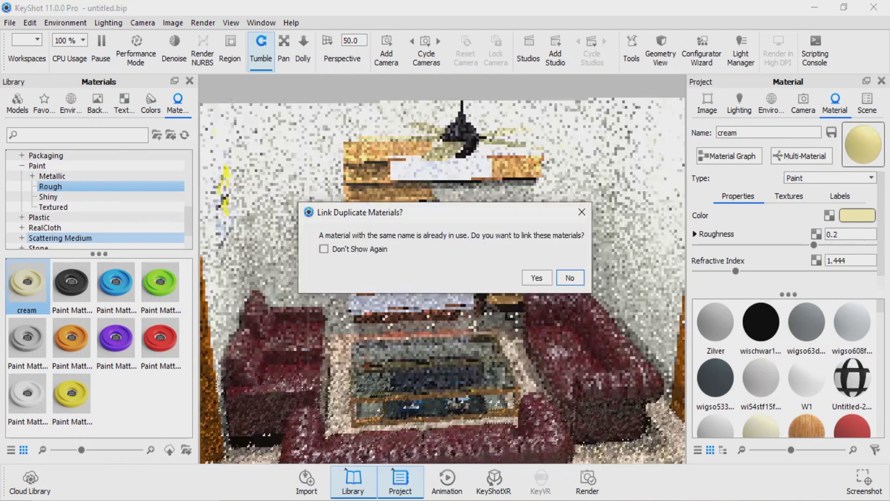
pyautogui.press('Return')
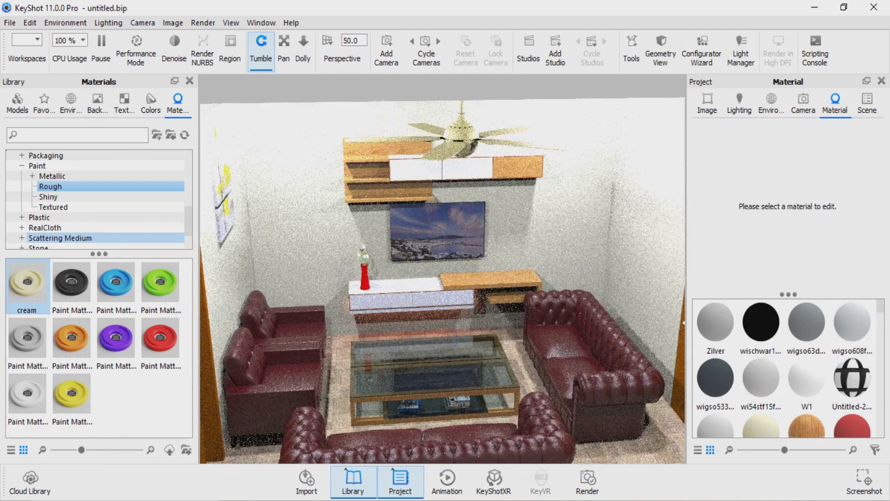
pyautogui.press('space')
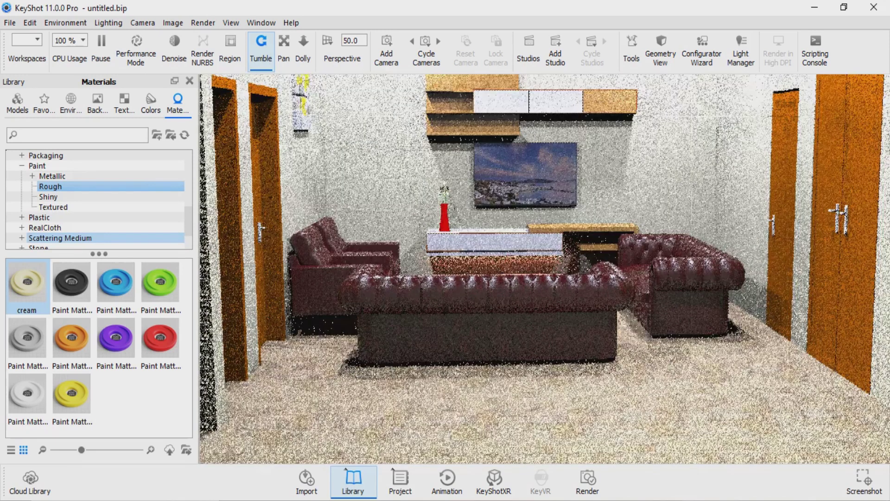
# Open Stone > Marble to show the Marble Black and Marble White presets.
pyautogui.scroll(-2, 60, 227)
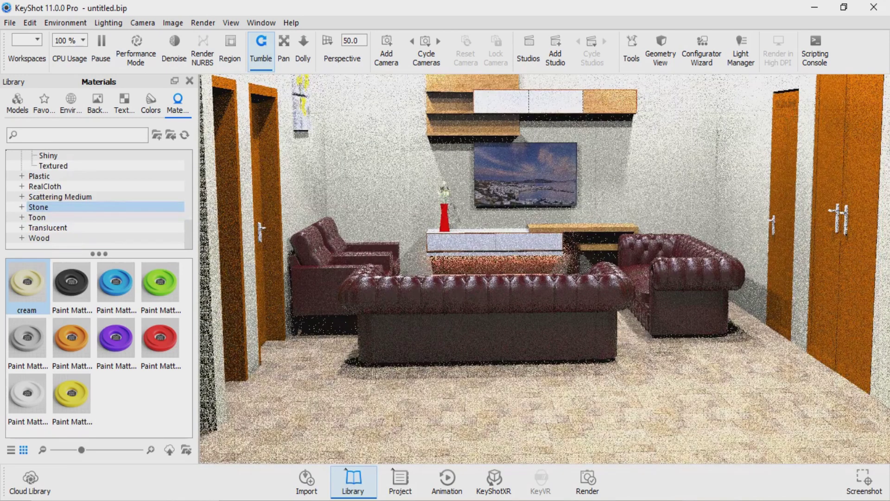
pyautogui.click(38, 207)
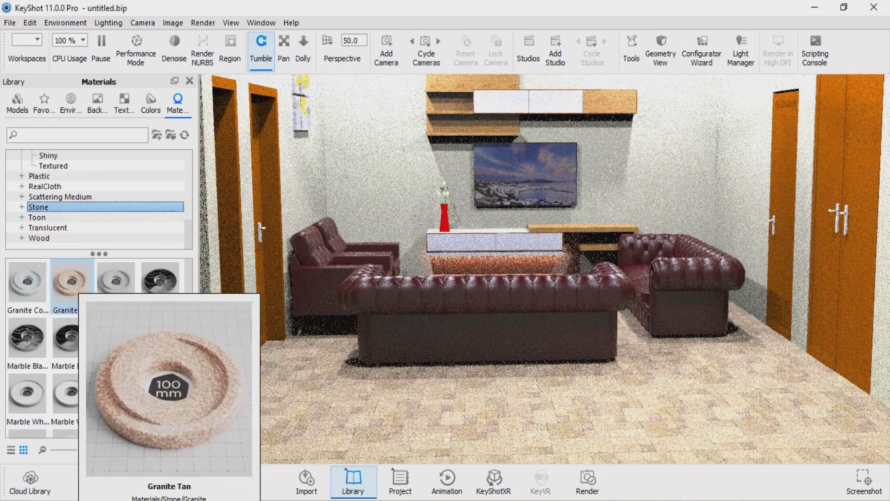
pyautogui.scroll(-1, 72, 281)
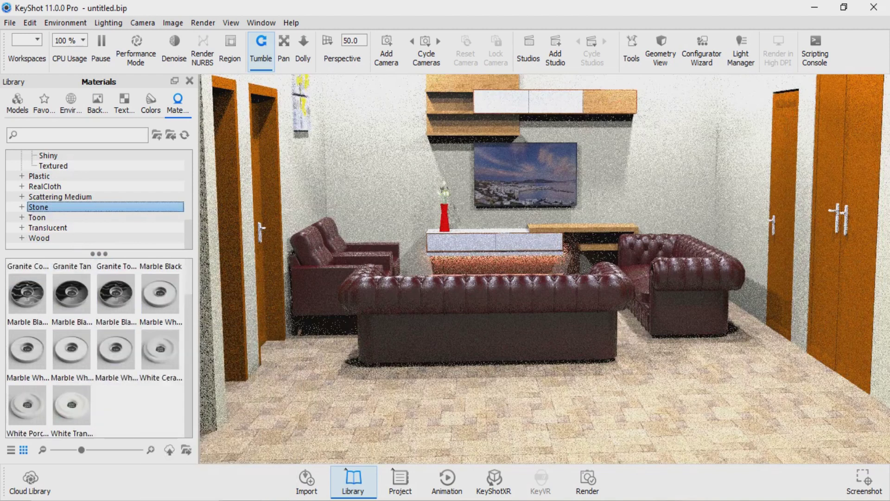
pyautogui.click(21, 207)
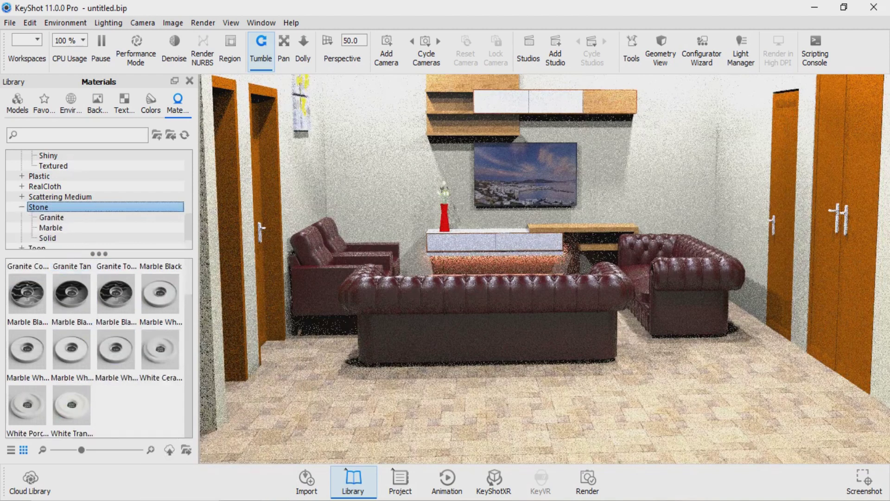
pyautogui.click(51, 227)
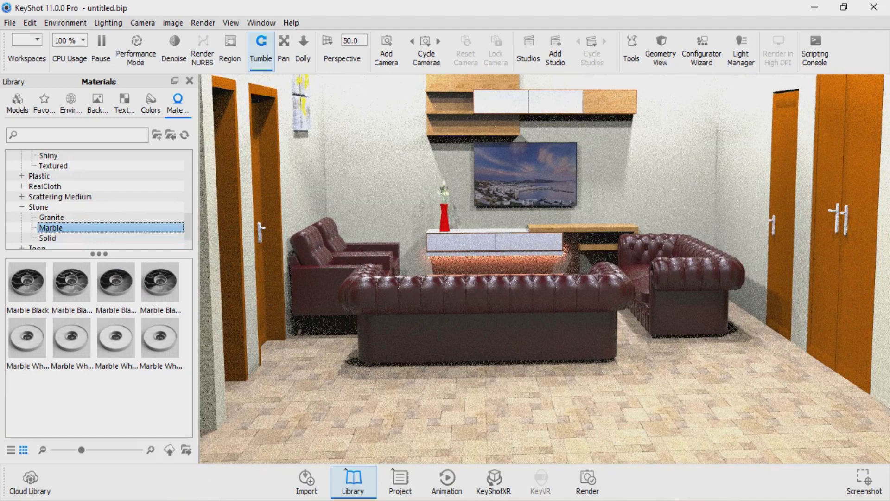
# Apply the dark Herringbone wood material from the Wood category to the doors.
pyautogui.scroll(2, 93, 207)
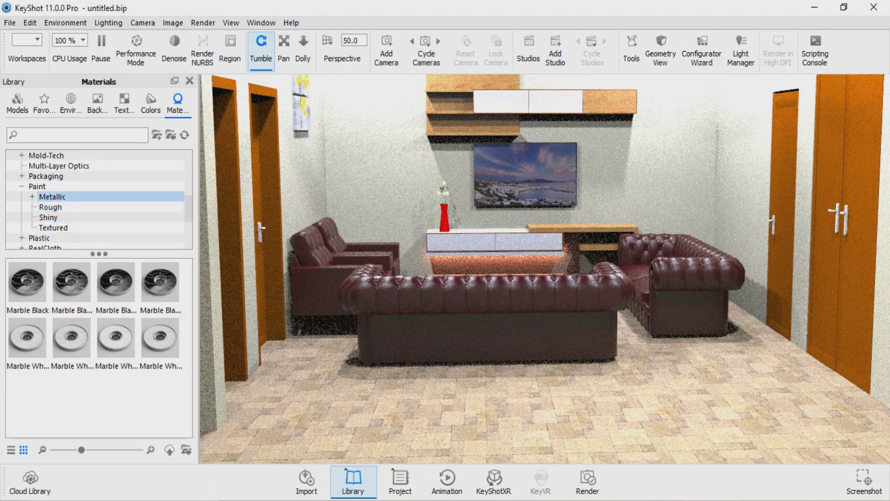
pyautogui.scroll(-3, 93, 209)
pyautogui.click(39, 238)
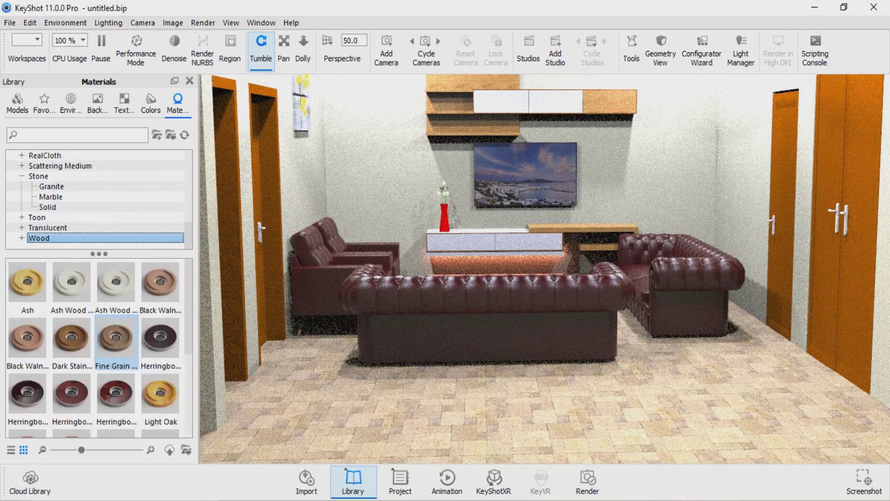
pyautogui.scroll(-3, 116, 346)
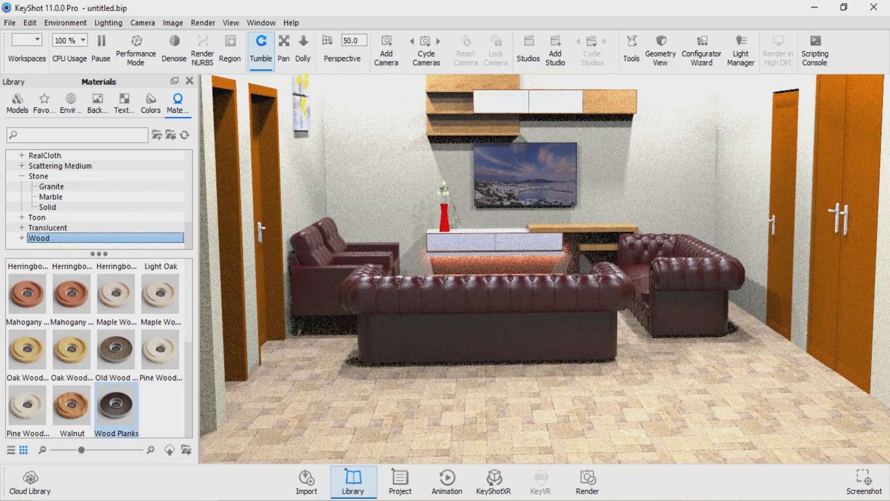
pyautogui.scroll(2, 116, 401)
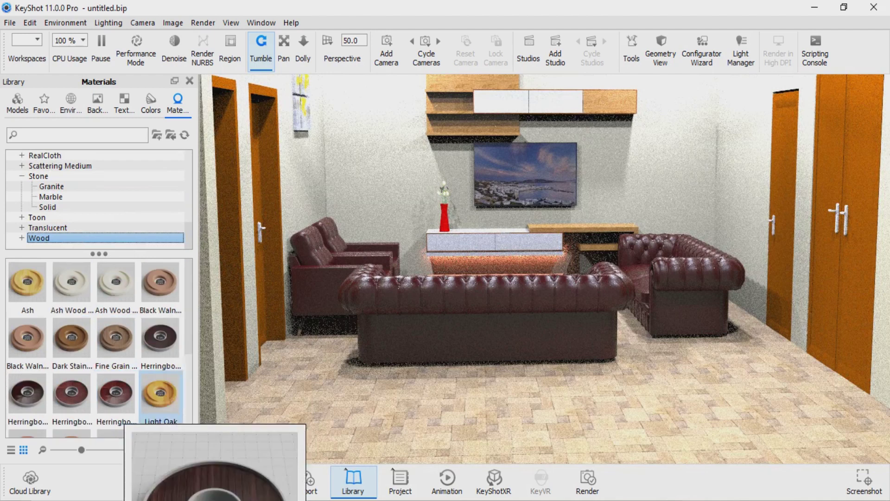
pyautogui.click(160, 336)
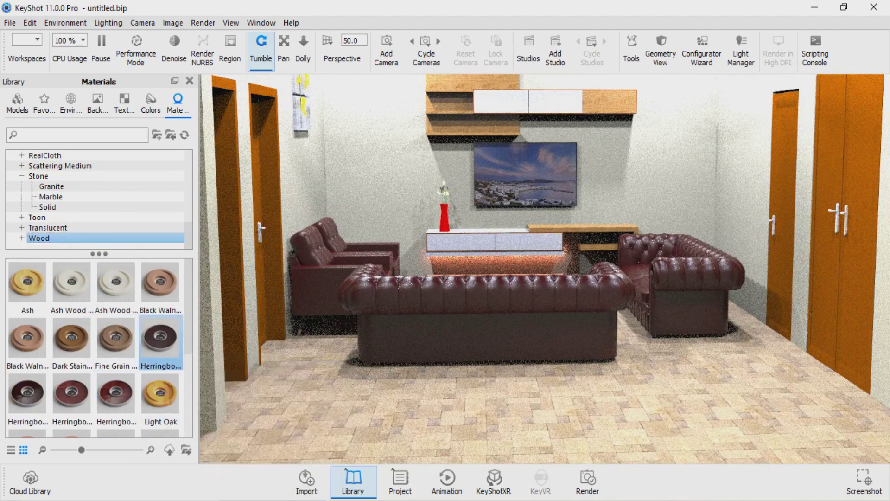
pyautogui.moveTo(160, 336); pyautogui.dragTo(582, 262)
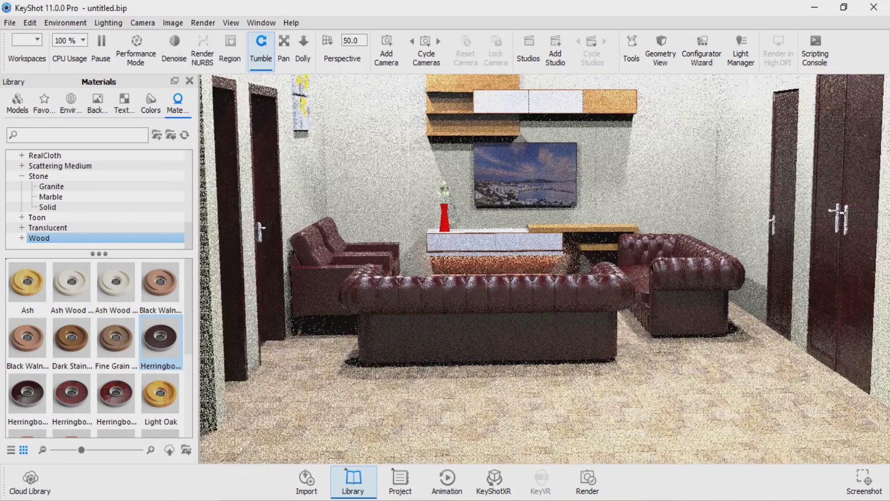
pyautogui.moveTo(543, 269)
pyautogui.mouseDown()
pyautogui.moveTo(542, 250)
pyautogui.moveTo(543, 278)
pyautogui.moveTo(543, 222)
pyautogui.mouseUp()
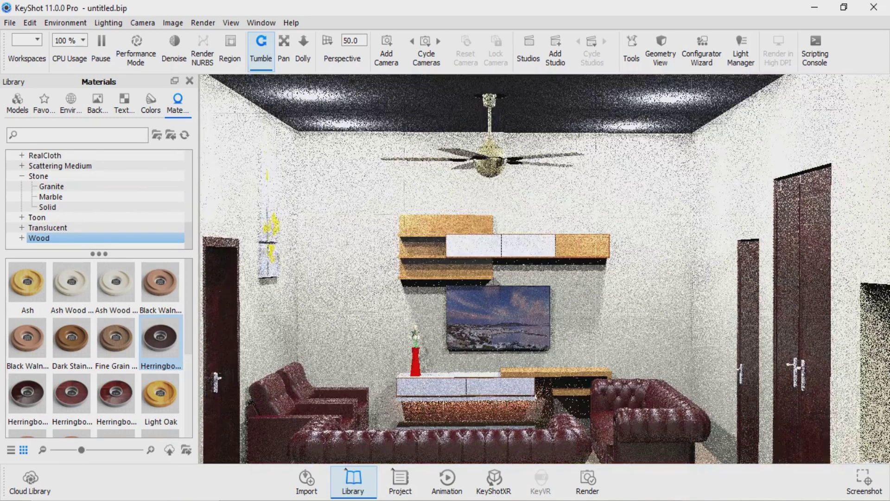
# Turn and dolly the camera to a frontal view of TV wall, shelves, sofas and doors.
pyautogui.moveTo(510, 278)
pyautogui.mouseDown()
pyautogui.moveTo(524, 279)
pyautogui.moveTo(501, 278)
pyautogui.moveTo(510, 259)
pyautogui.moveTo(510, 279)
pyautogui.mouseUp()
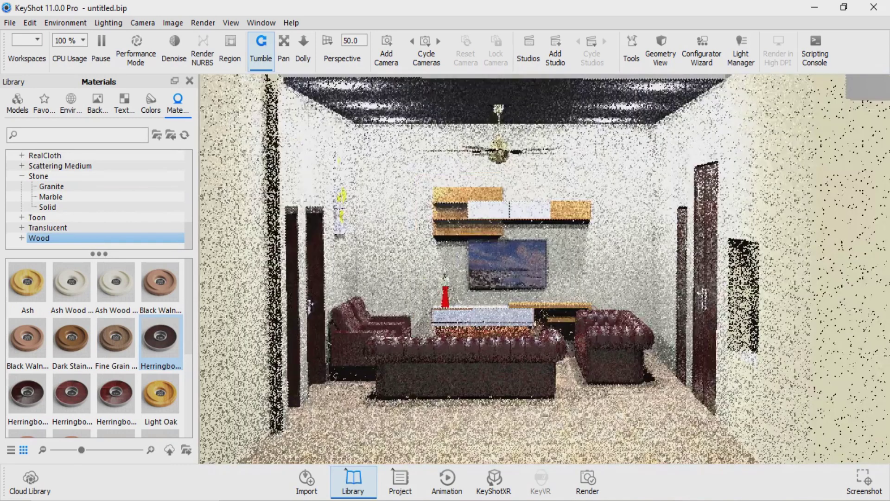
pyautogui.scroll(-5, 544, 269)
pyautogui.scroll(5, 544, 269)
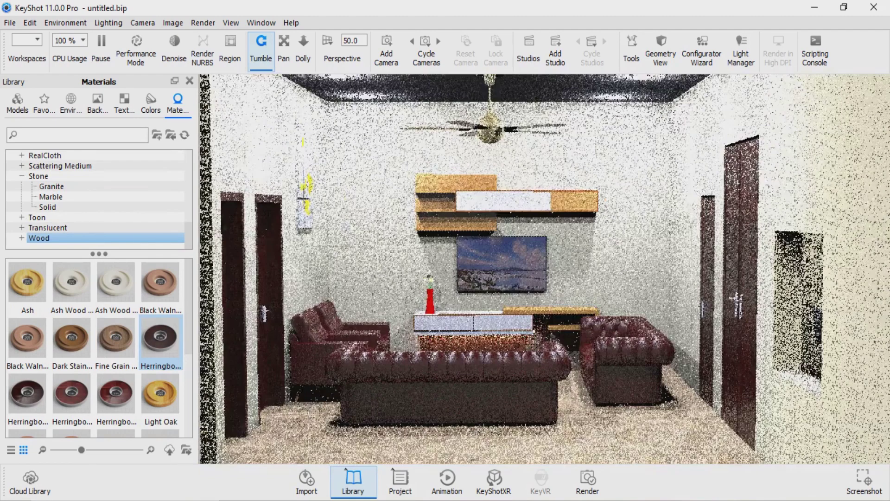
pyautogui.scroll(2, 545, 269)
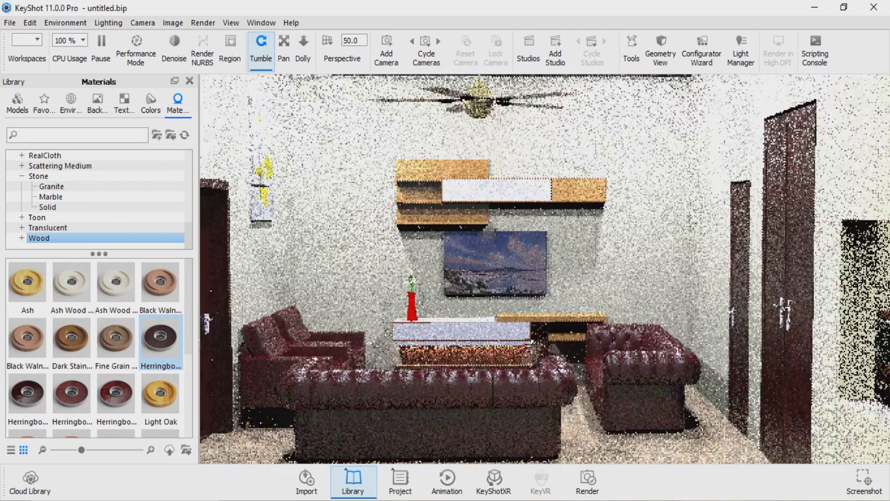
pyautogui.scroll(2, 544, 269)
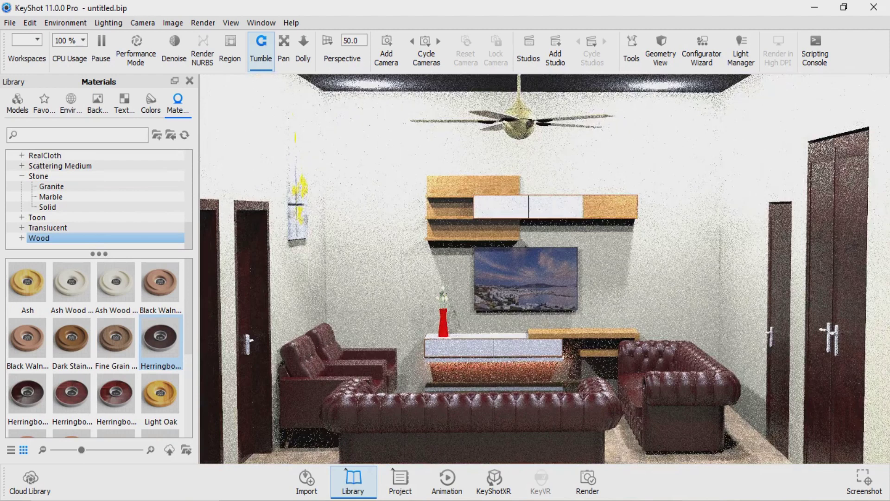
pyautogui.press('space')
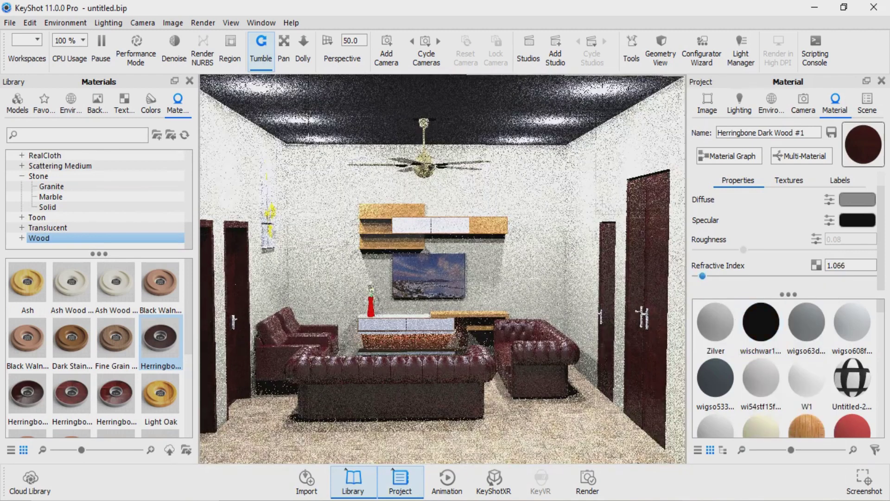
pyautogui.press('space')
# Set up the still render of the living room at 3840 × 2052 px as a JPEG.
pyautogui.hotkey('ctrl', 'p')
pyautogui.click(411, 217)
pyautogui.click(431, 249)
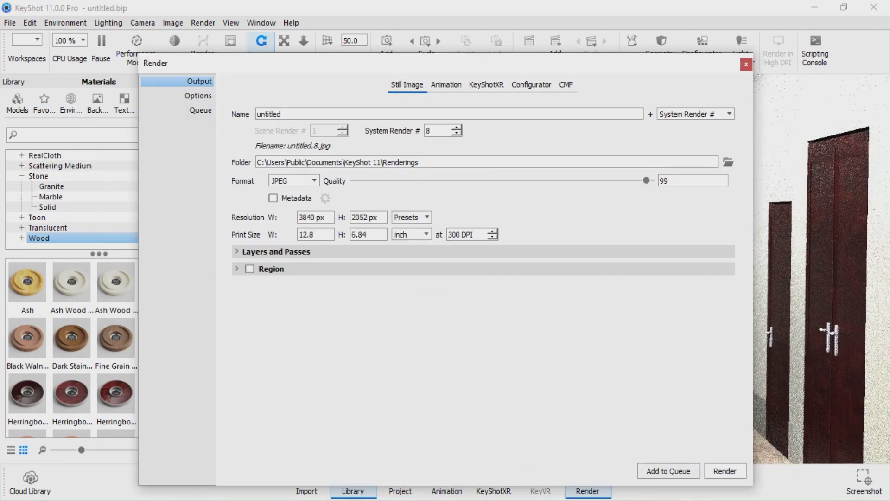